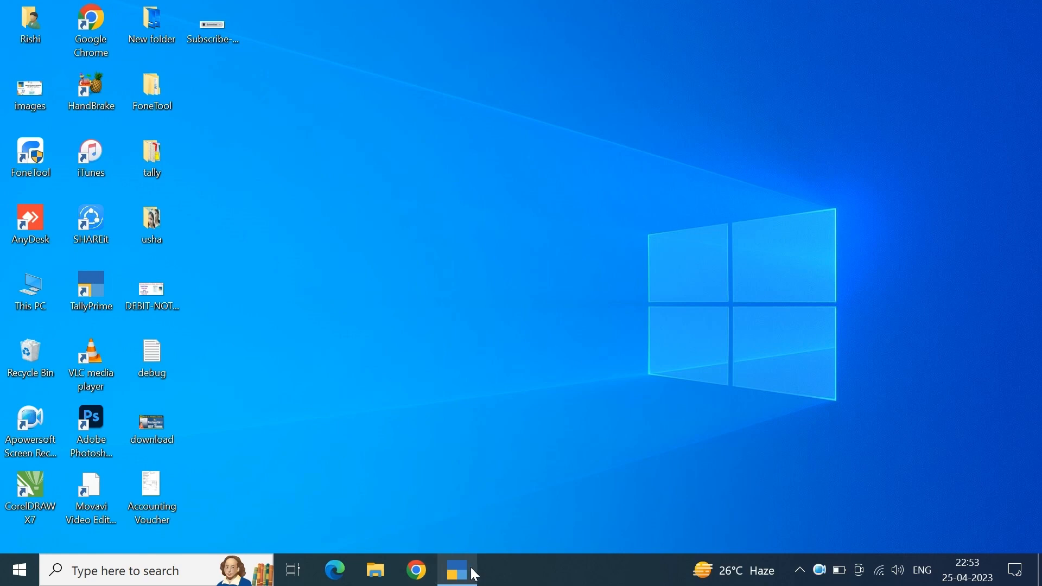
# Switch to TallyPrime and open the list of additional reports for XYZ PVT LTD.
pyautogui.click(471, 573)
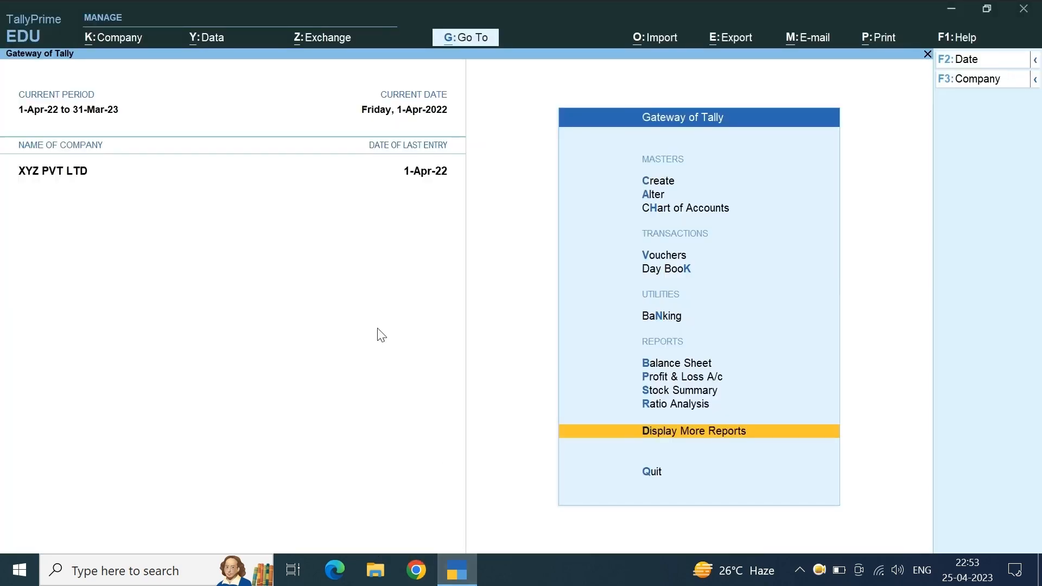
pyautogui.press('c')
pyautogui.press('Down')
pyautogui.press('Down')
pyautogui.press('Down')
pyautogui.press('Down')
pyautogui.press('Down')
pyautogui.press('Down')
pyautogui.press('Down')
pyautogui.press('Down')
pyautogui.press('Down')
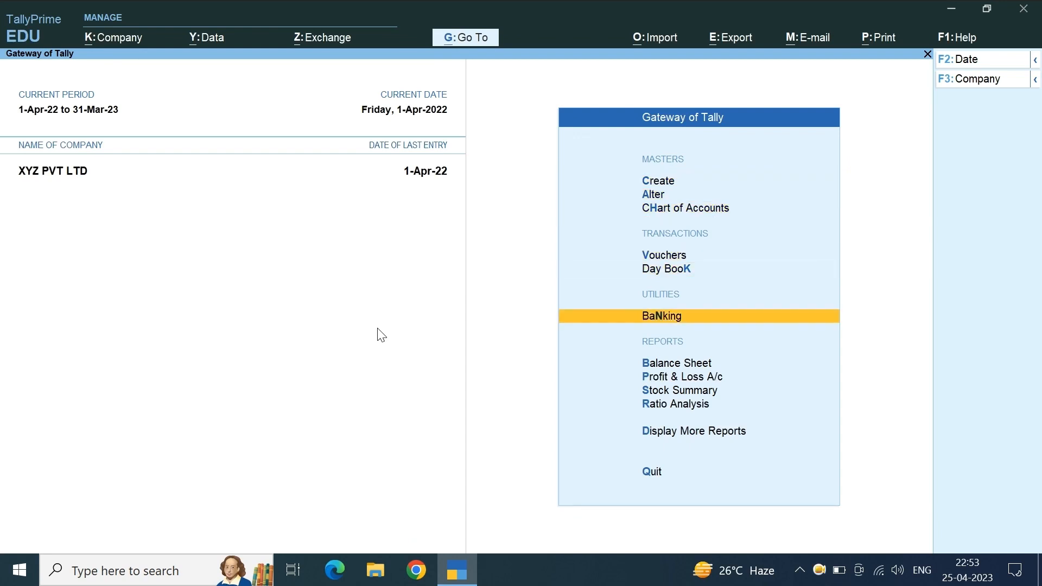
pyautogui.press('Down')
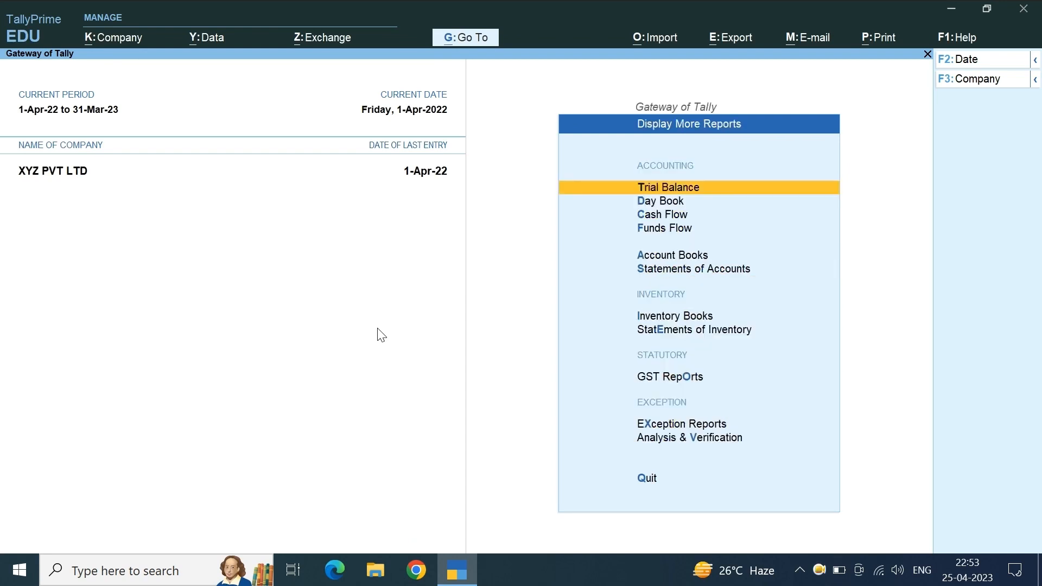
pyautogui.press('Return')
# Open the Account Books reports.
pyautogui.press('Down')
pyautogui.press('Down')
pyautogui.press('Down')
pyautogui.press('Down')
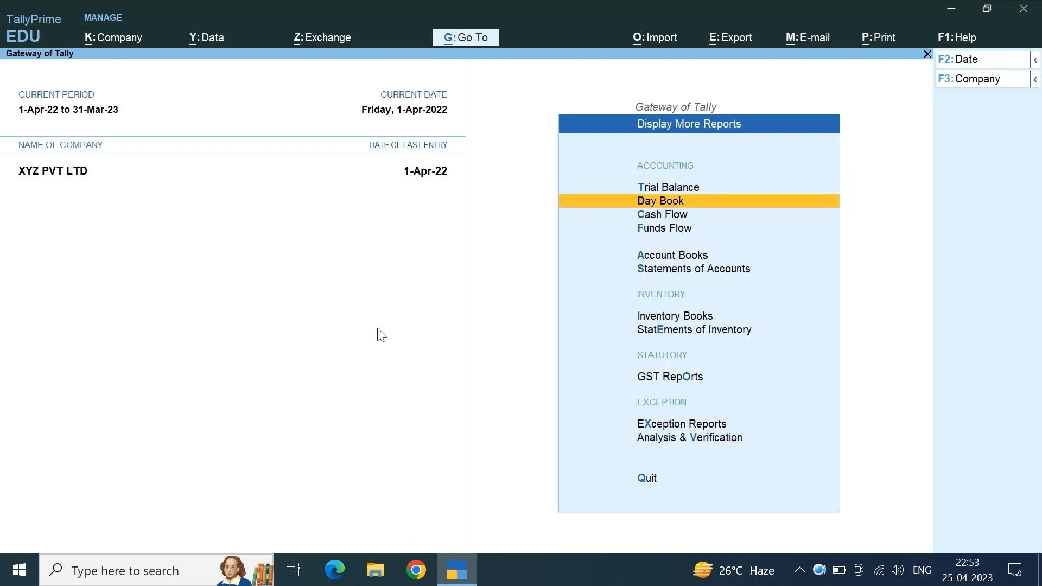
pyautogui.press('Return')
# Open the Sales Register and drill through April to the SBM HERBS ORGANIC FARMING COMPANY sales voucher.
pyautogui.press('Down')
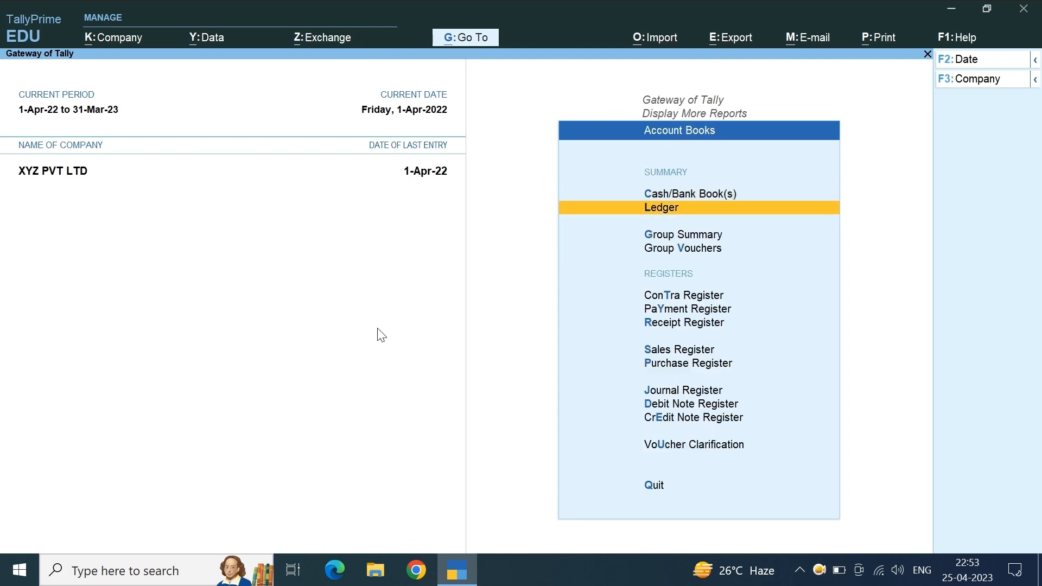
pyautogui.press('Down')
pyautogui.press('Down')
pyautogui.press('Down')
pyautogui.press('Down')
pyautogui.press('Down')
pyautogui.press('Down')
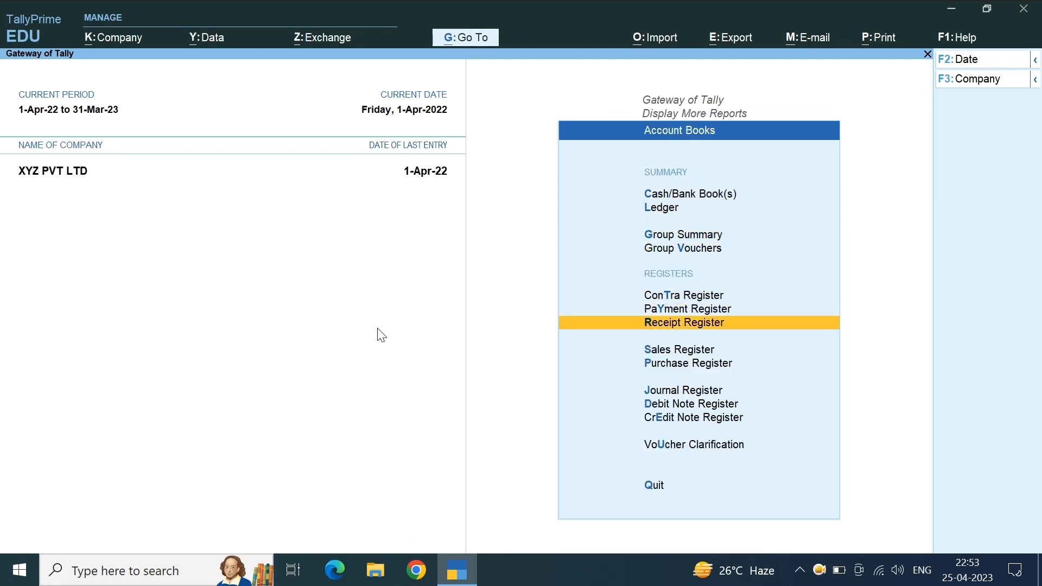
pyautogui.press('Return')
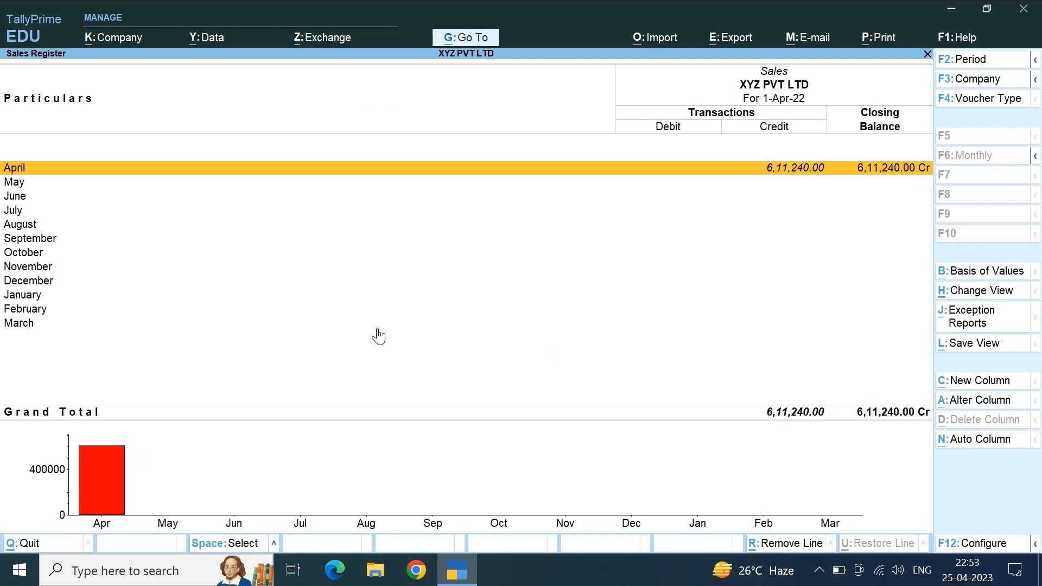
pyautogui.press('Return')
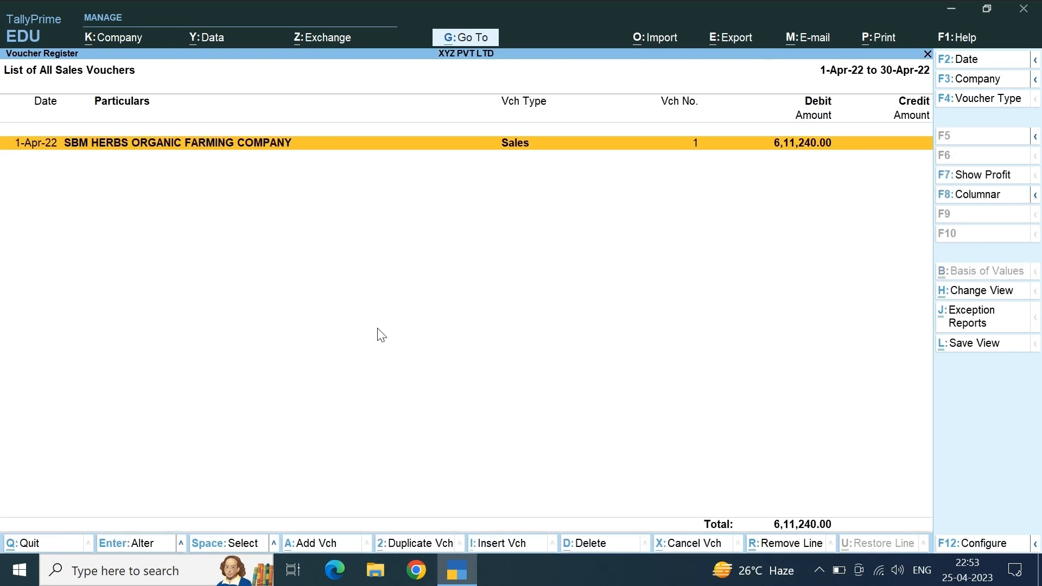
pyautogui.press('Return')
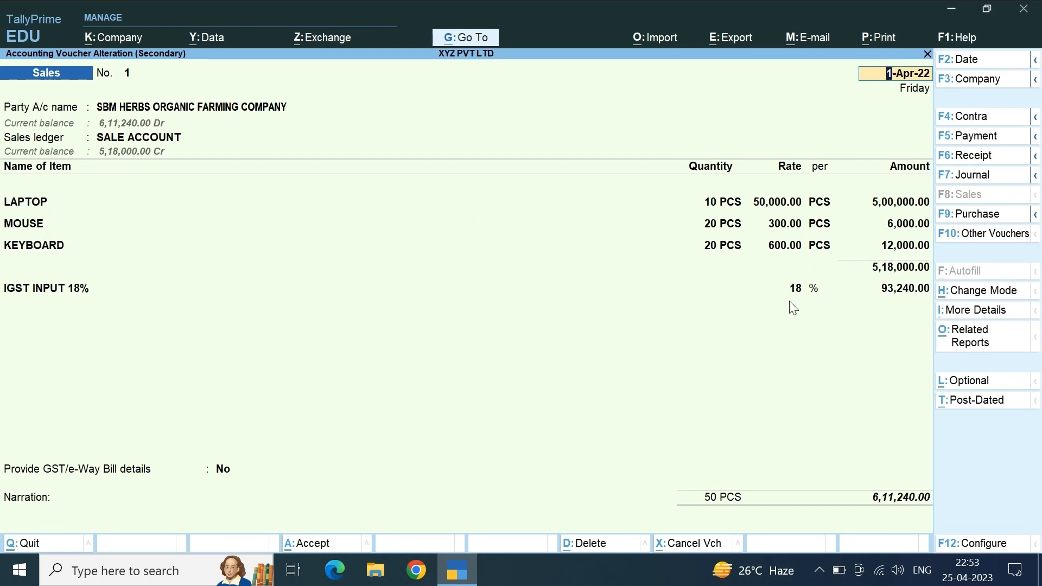
# Quit the sales voucher without changes and return to the Gateway of Tally.
pyautogui.press('Escape')
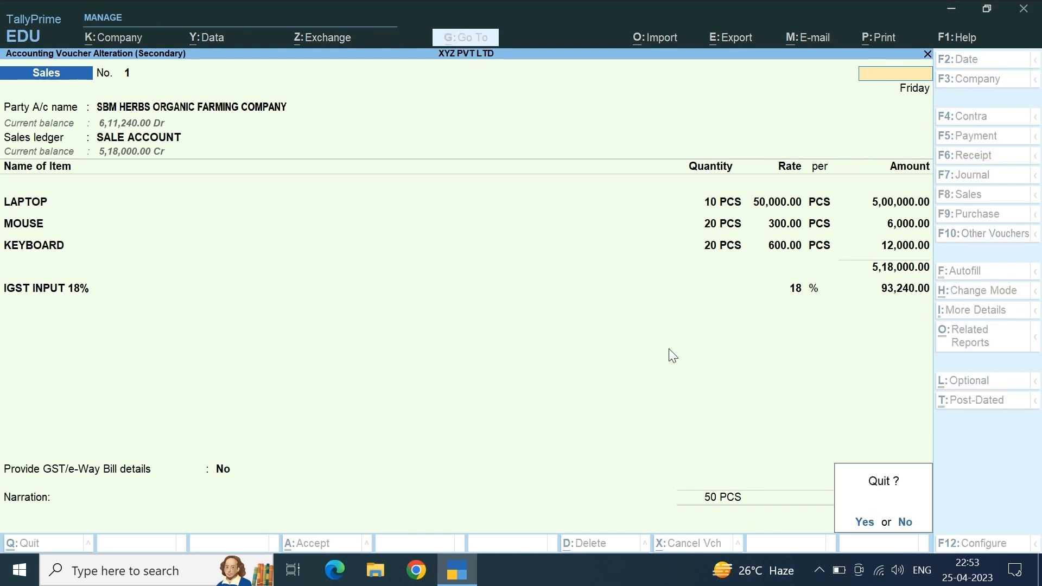
pyautogui.press('y')
pyautogui.press('Escape')
pyautogui.press('Escape')
pyautogui.press('Escape')
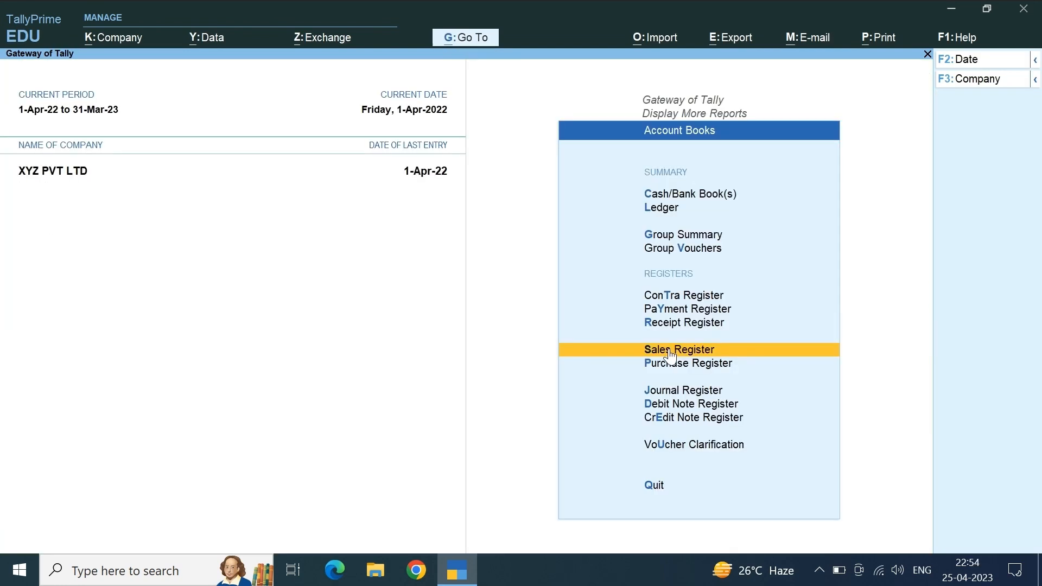
pyautogui.press('Escape')
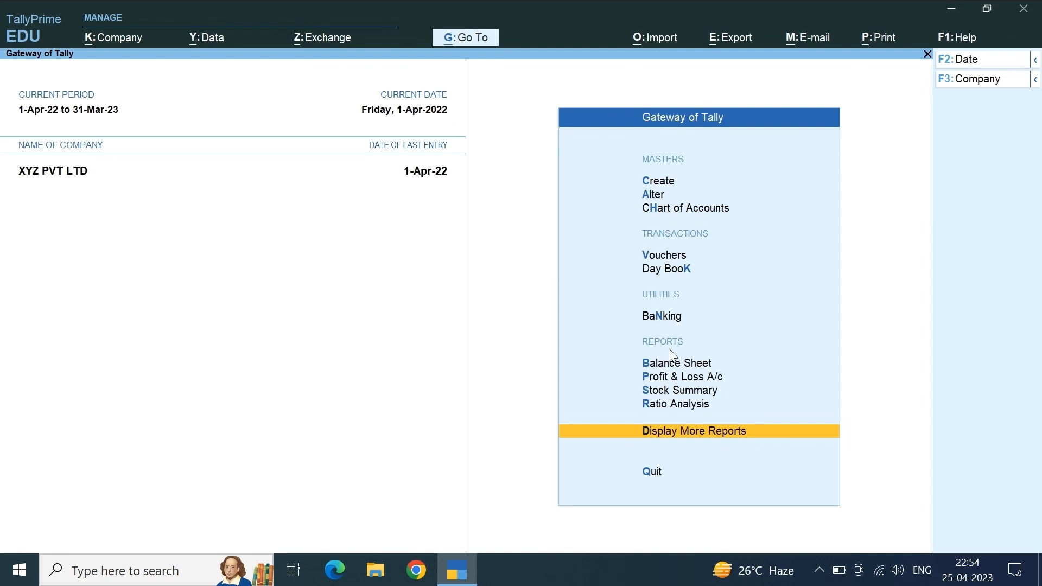
# Start a new accounting voucher and change its type to Credit Note.
pyautogui.press('v')
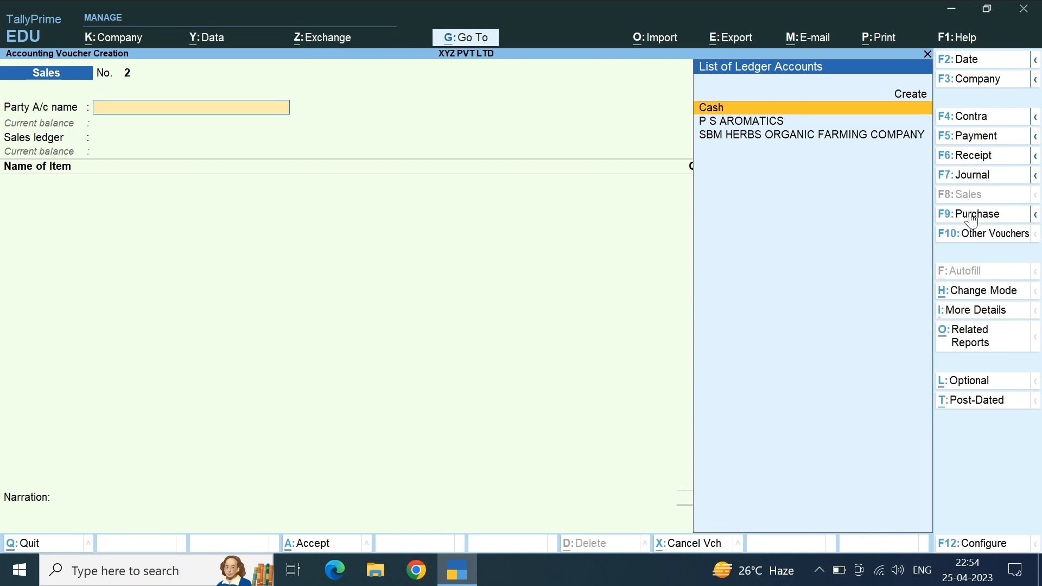
pyautogui.click(972, 241)
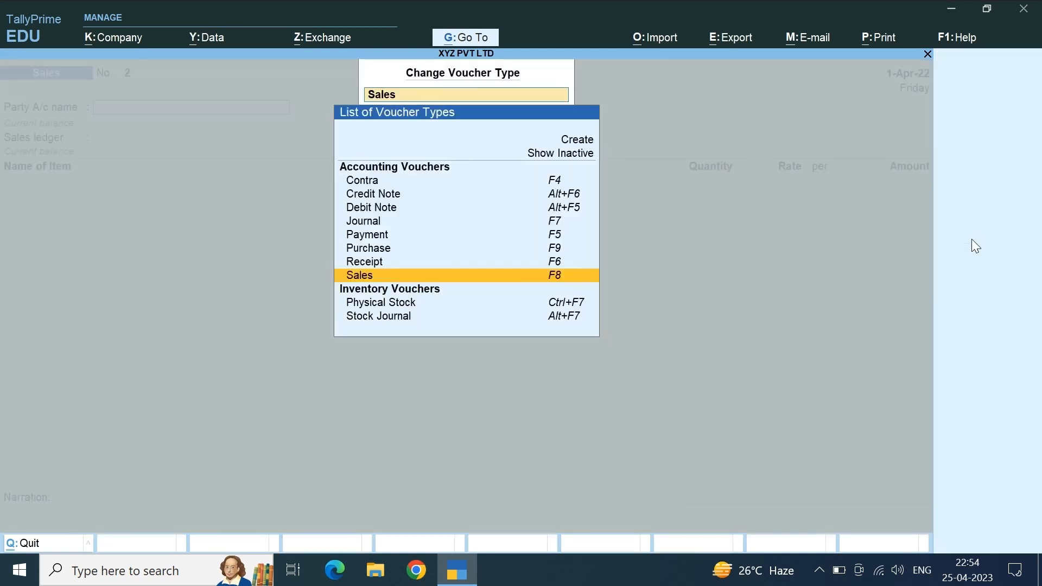
pyautogui.press('Up')
pyautogui.press('Up')
pyautogui.press('Up')
pyautogui.press('Up')
pyautogui.press('Up')
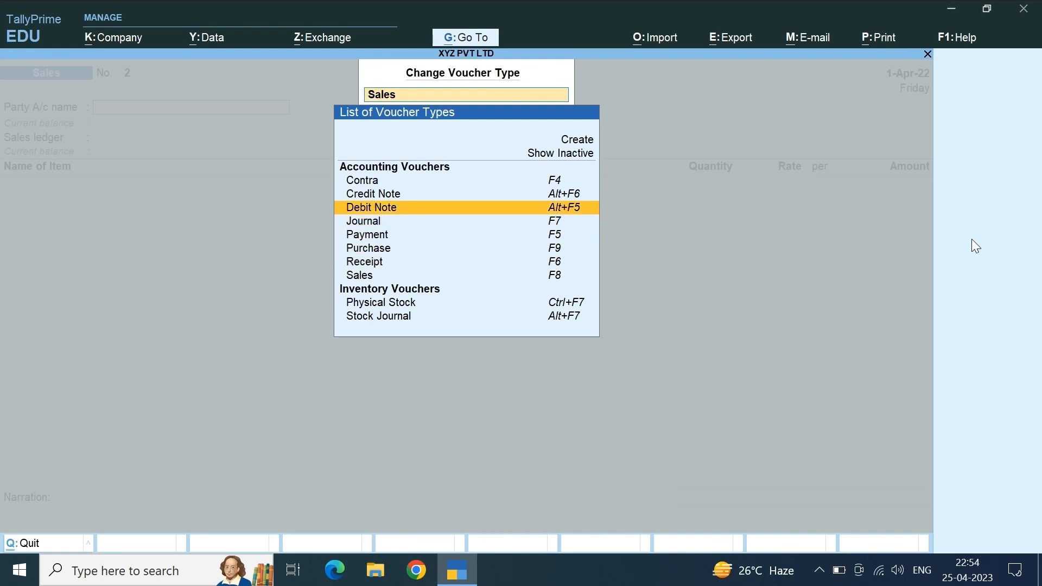
pyautogui.press('Up')
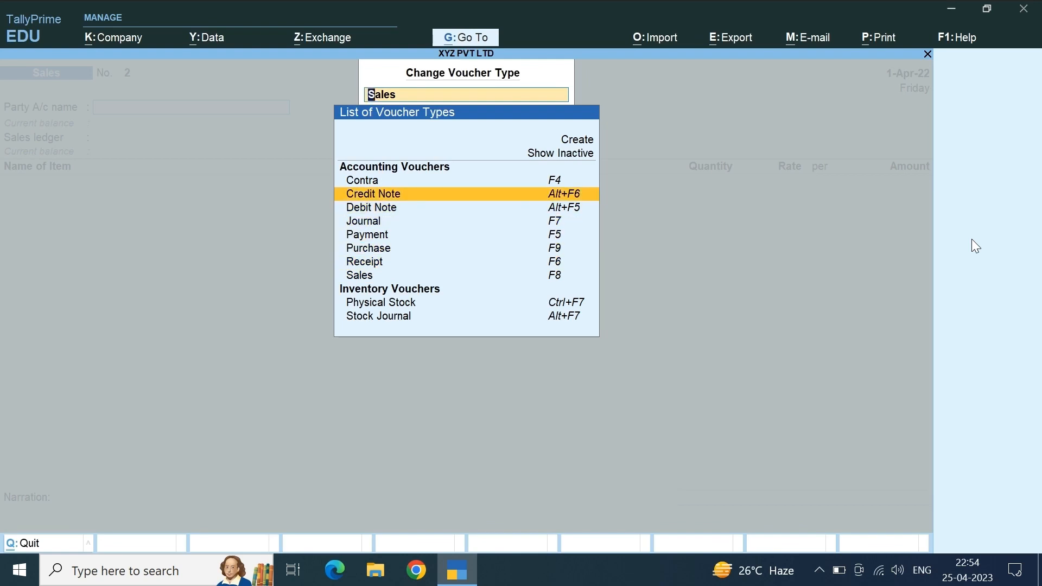
pyautogui.press('Return')
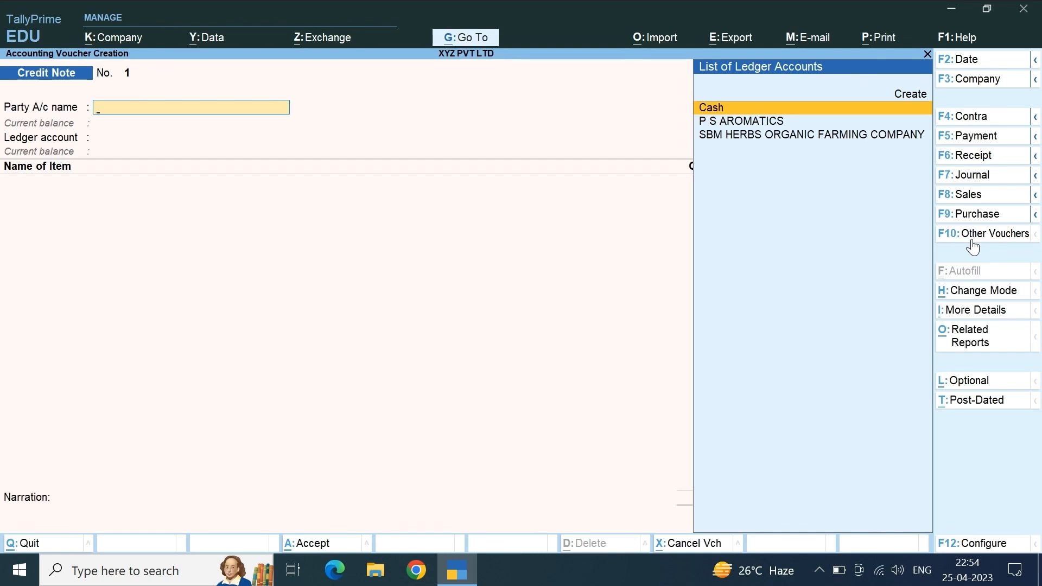
# Set the party account to SBM HERBS ORGANIC FARMING COMPANY and leave all receipt details blank.
pyautogui.press('Down')
pyautogui.press('Down')
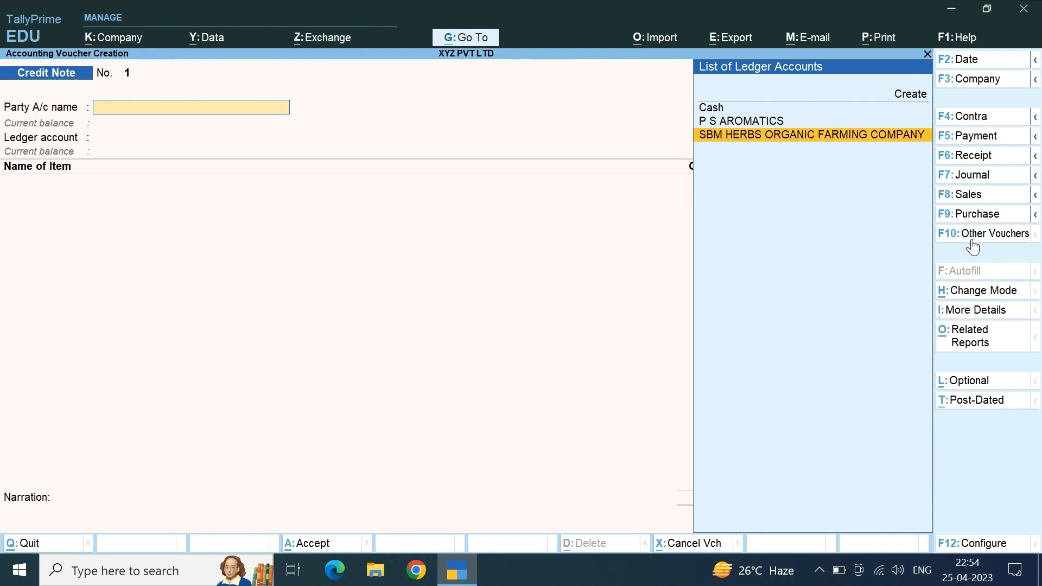
pyautogui.press('Return')
pyautogui.press('Return')
pyautogui.press('Return')
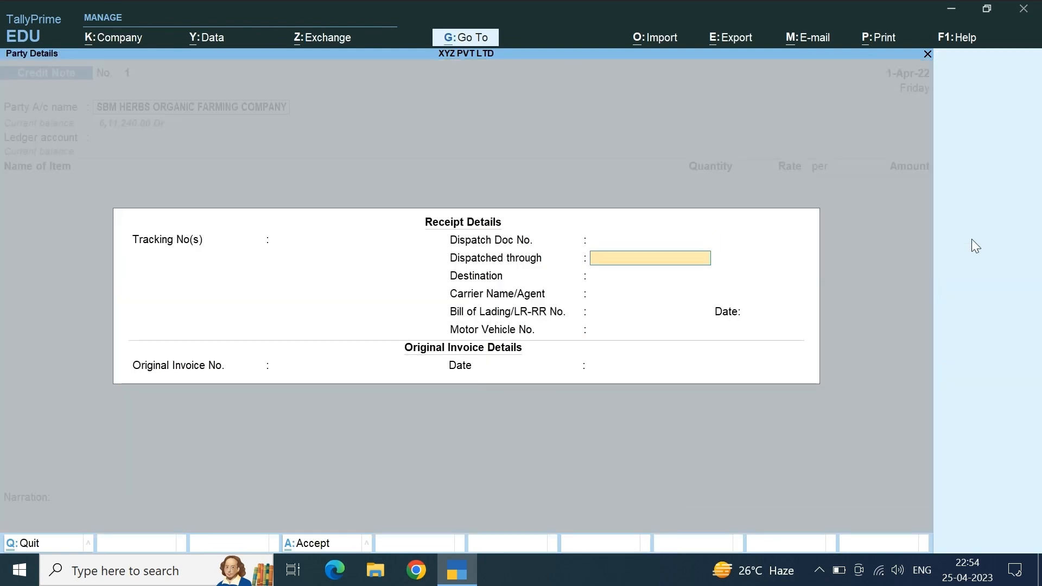
pyautogui.press('Return')
pyautogui.press('Return')
pyautogui.press('Return')
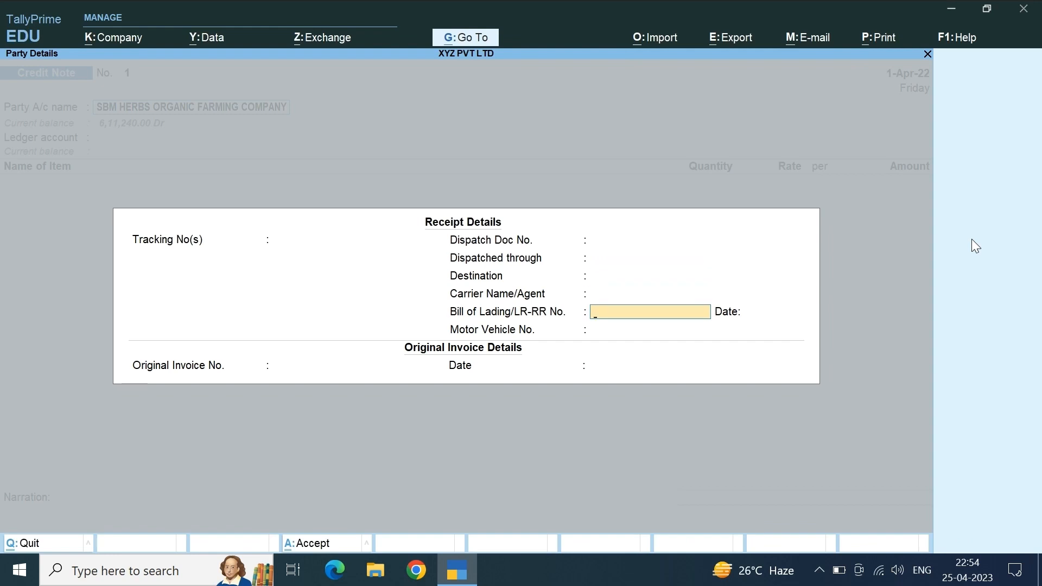
pyautogui.press('Return')
pyautogui.press('Return')
pyautogui.press('Return')
pyautogui.press('Return')
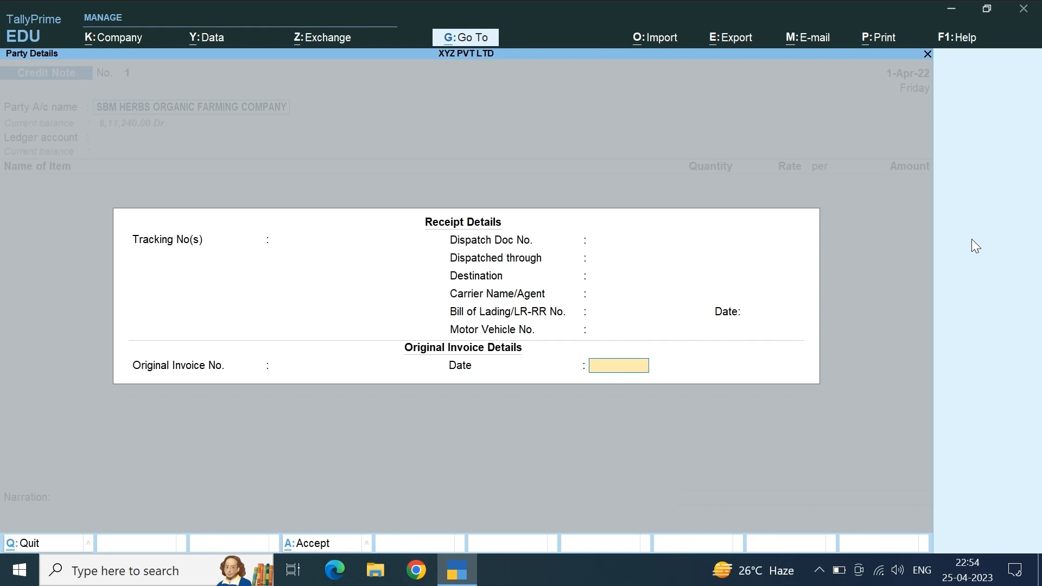
# Enter original invoice number 1 and accept 1-Apr-22 as the invoice date.
pyautogui.click(283, 374)
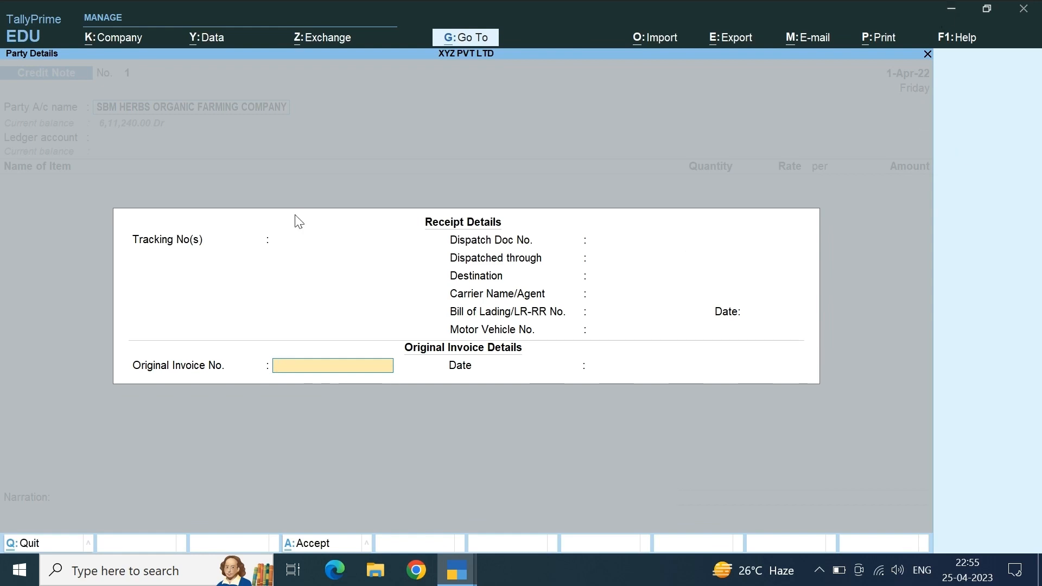
pyautogui.write('1')
pyautogui.press('Return')
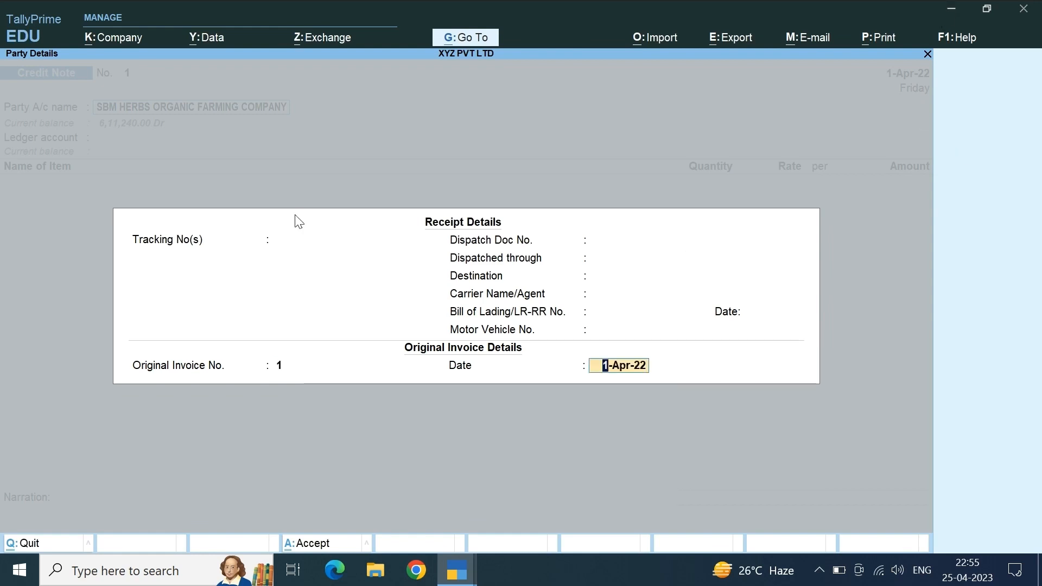
pyautogui.press('Return')
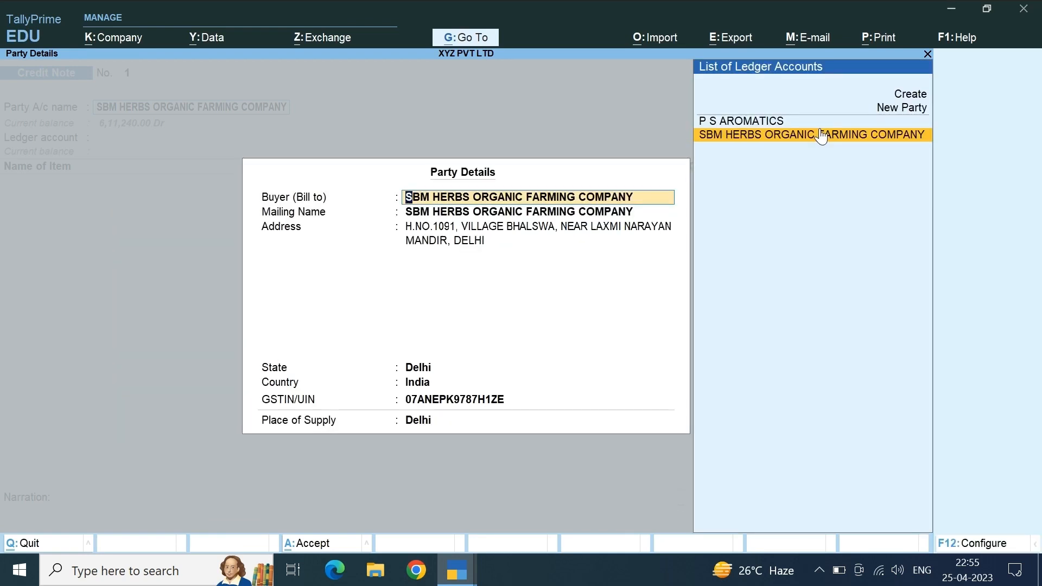
# Accept the buyer's party details as filled in and choose SALE ACCOUNT as the credit note's ledger account.
pyautogui.press('Return')
pyautogui.press('Return')
pyautogui.press('Return')
pyautogui.press('Return')
pyautogui.press('Return')
pyautogui.press('Return')
pyautogui.press('Return')
pyautogui.press('Return')
pyautogui.press('Return')
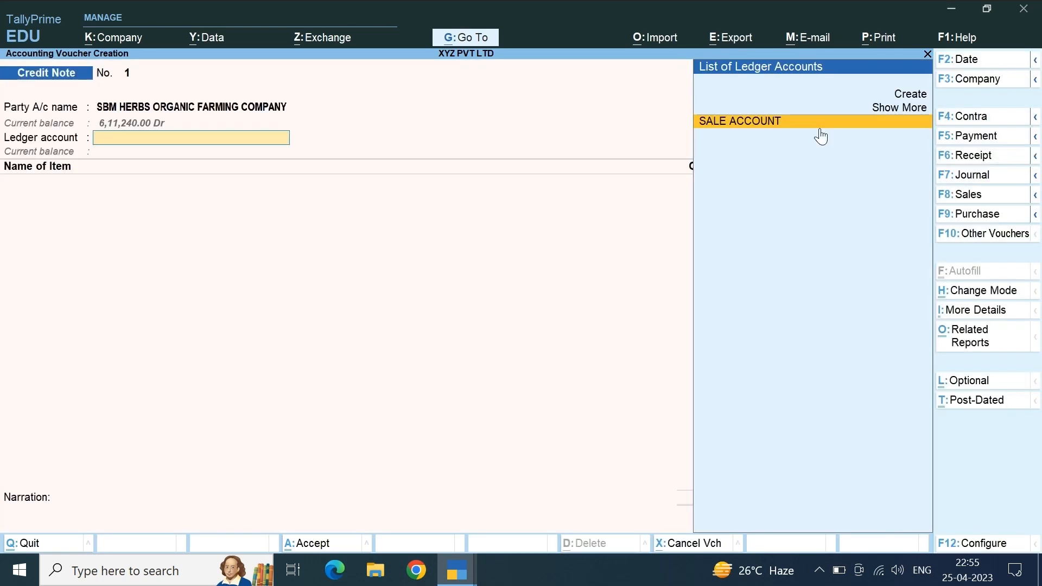
pyautogui.click(820, 128)
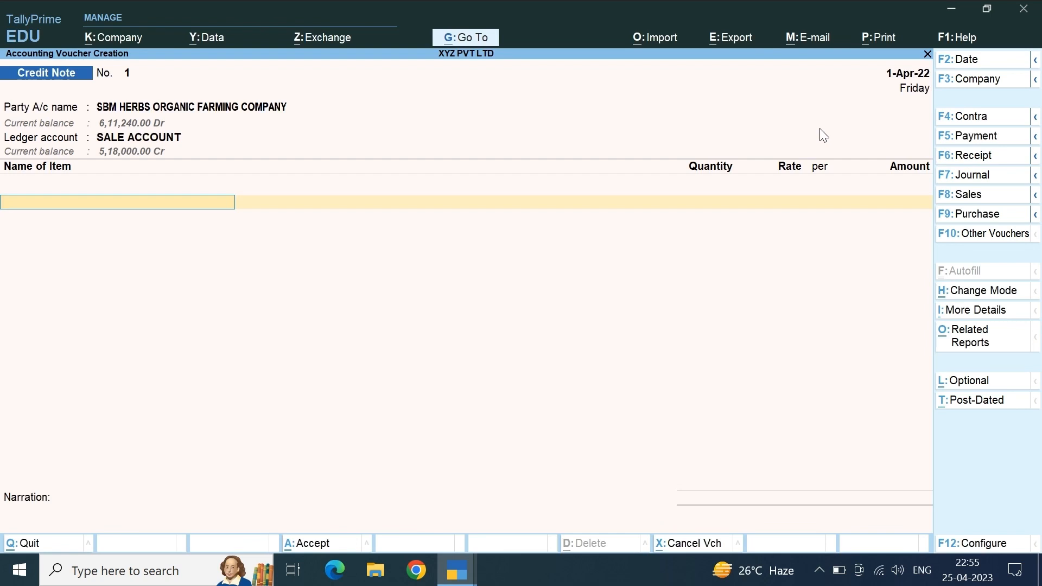
# Add the returned item MOUSE with a quantity of 2 PCS at the rate of 300.00.
pyautogui.write('MOU')
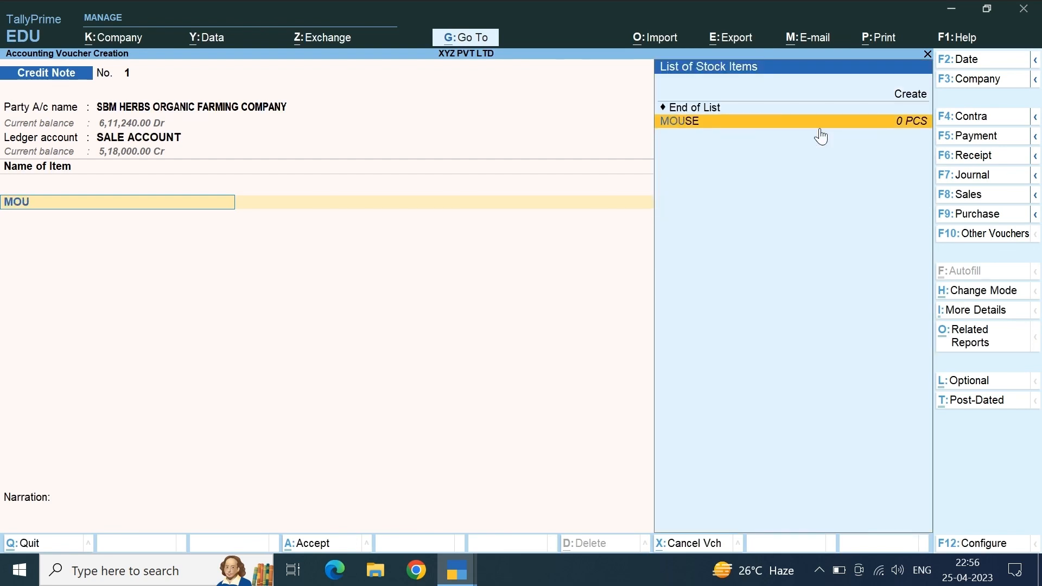
pyautogui.press('Return')
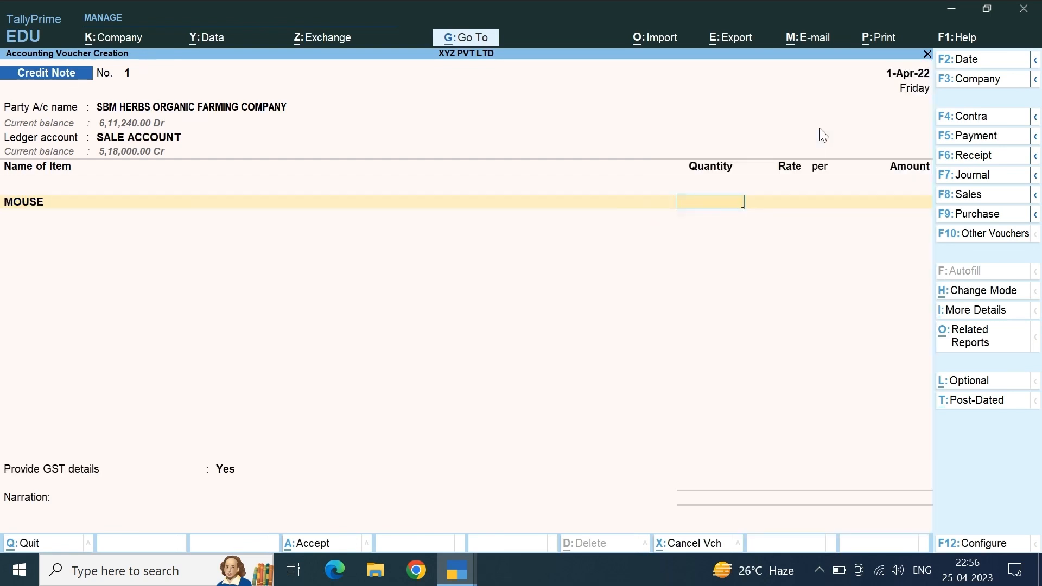
pyautogui.write('2')
pyautogui.press('Return')
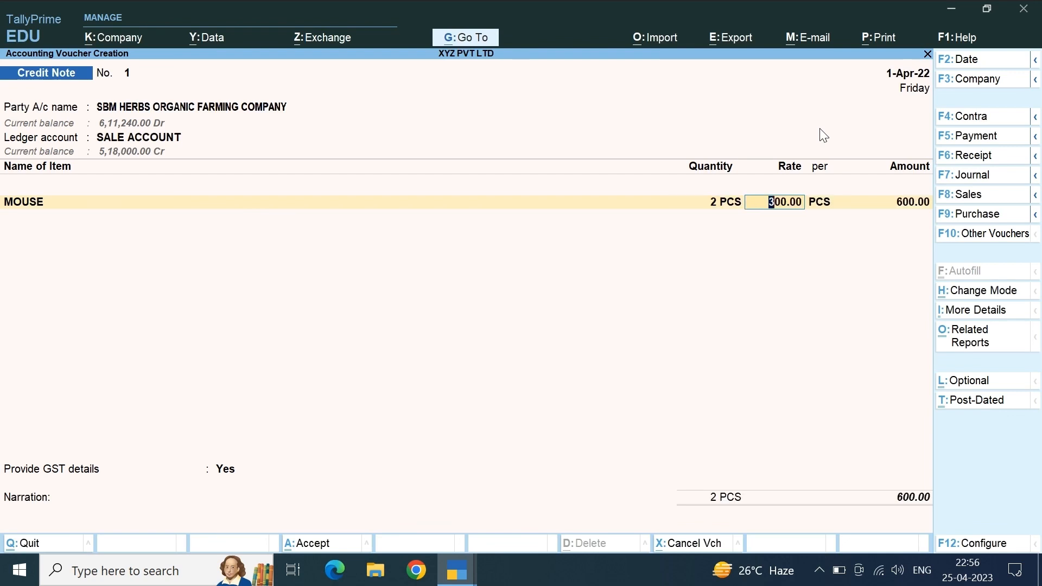
pyautogui.press('Return')
pyautogui.press('Return')
pyautogui.press('Return')
# Add the returned item KEYBOARD with a quantity of 5 PCS at 600.00 and end the item list.
pyautogui.write('KEY')
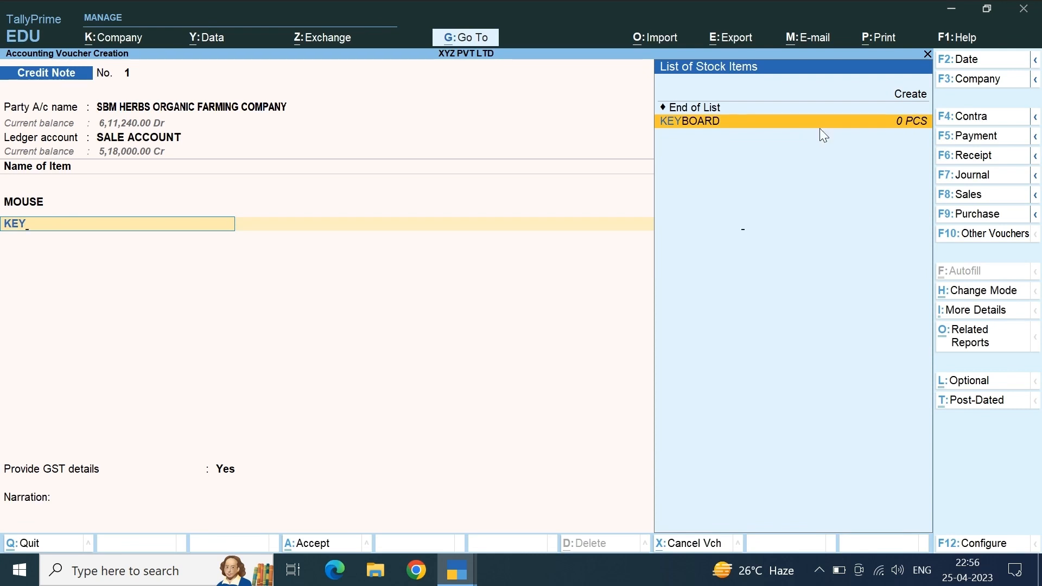
pyautogui.press('Return')
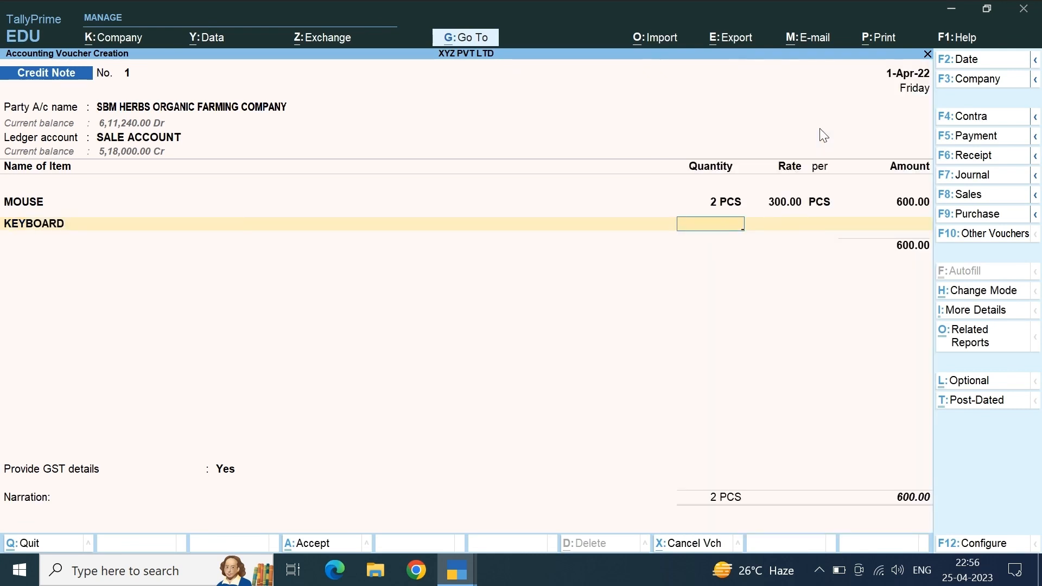
pyautogui.write('5')
pyautogui.press('Return')
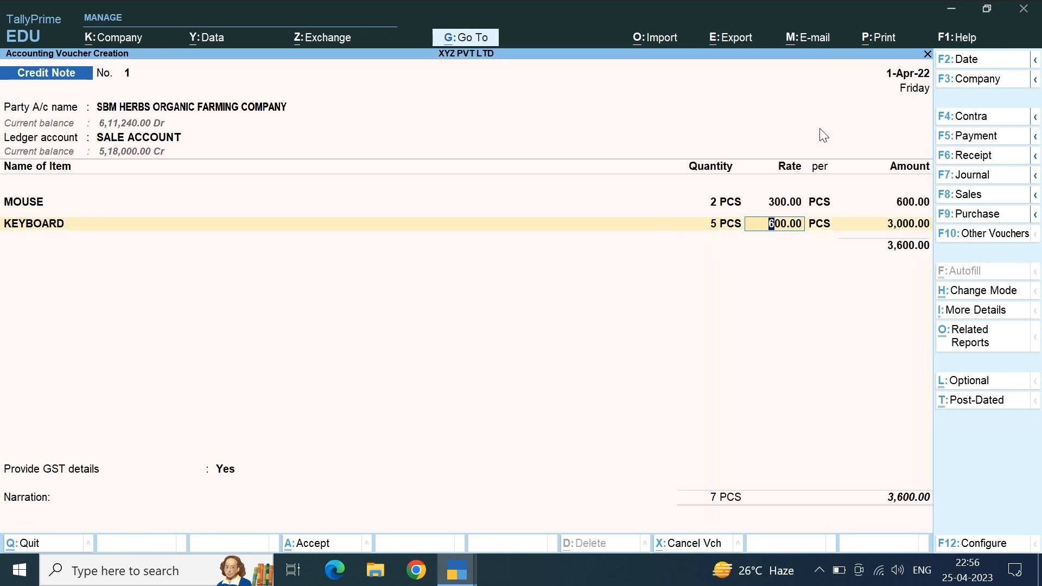
pyautogui.press('alt')
pyautogui.press('Return')
pyautogui.press('Return')
pyautogui.press('Return')
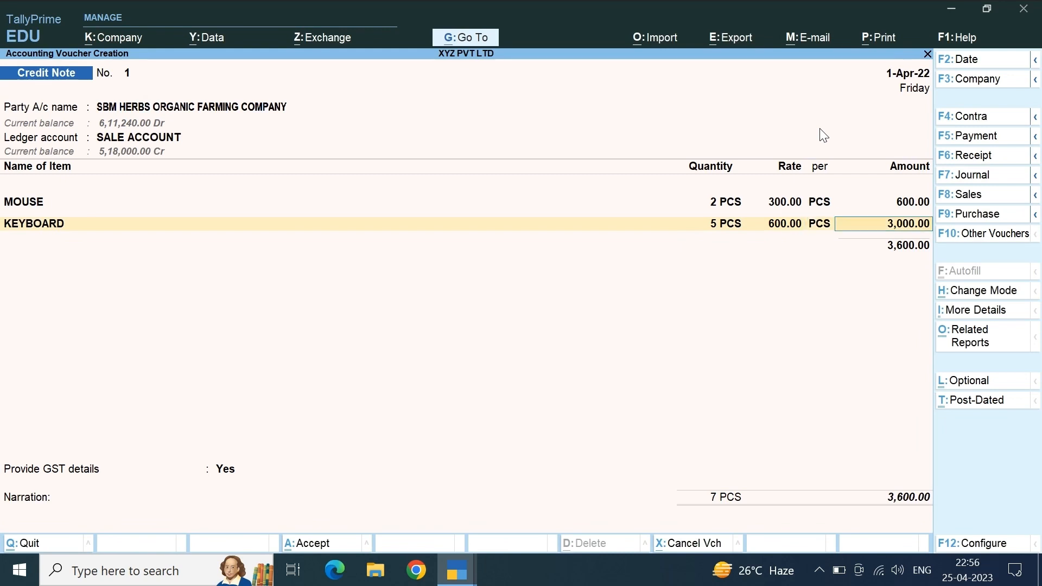
pyautogui.press('Return')
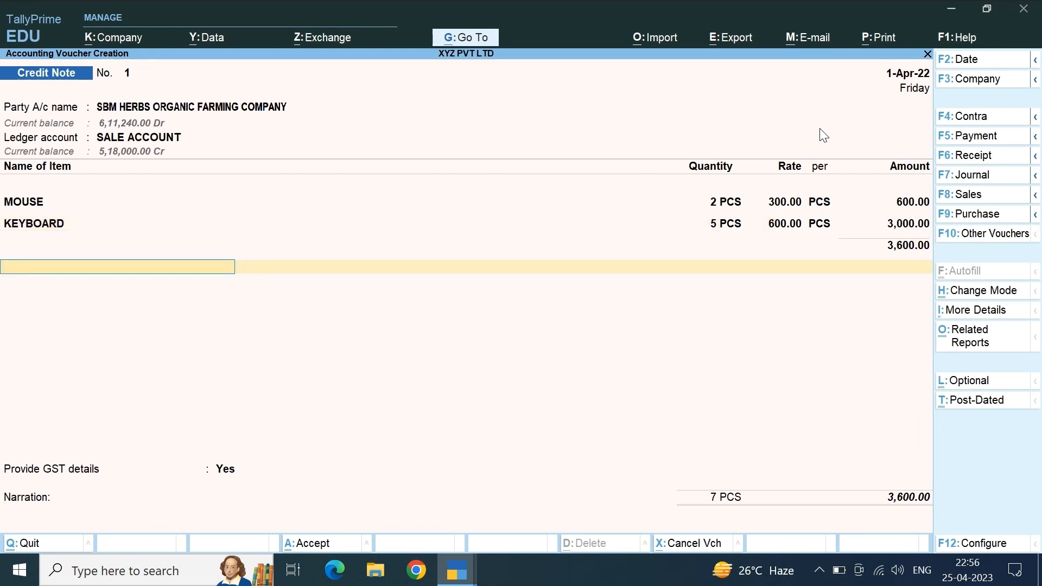
# Add the IGST OUTPUT 18% tax ledger to the credit note at 18% and end the ledger list.
pyautogui.write('i')
pyautogui.press('Down')
pyautogui.press('Down')
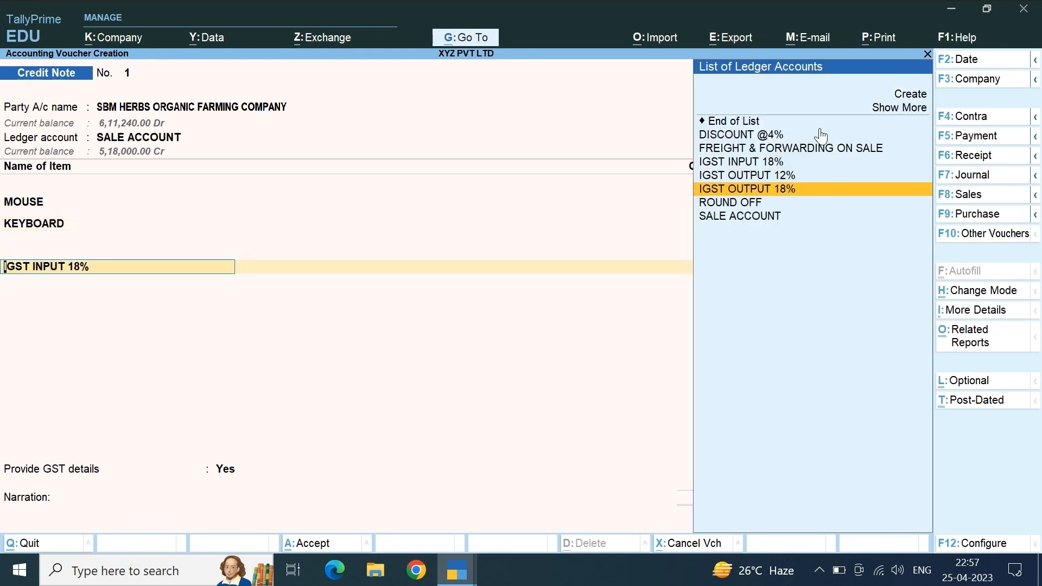
pyautogui.press('Return')
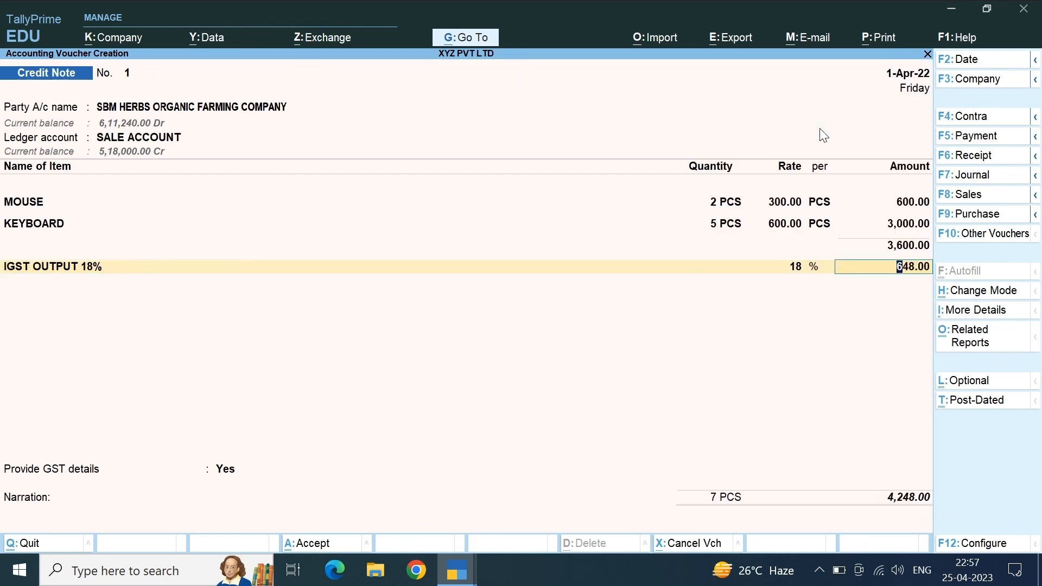
pyautogui.press('Return')
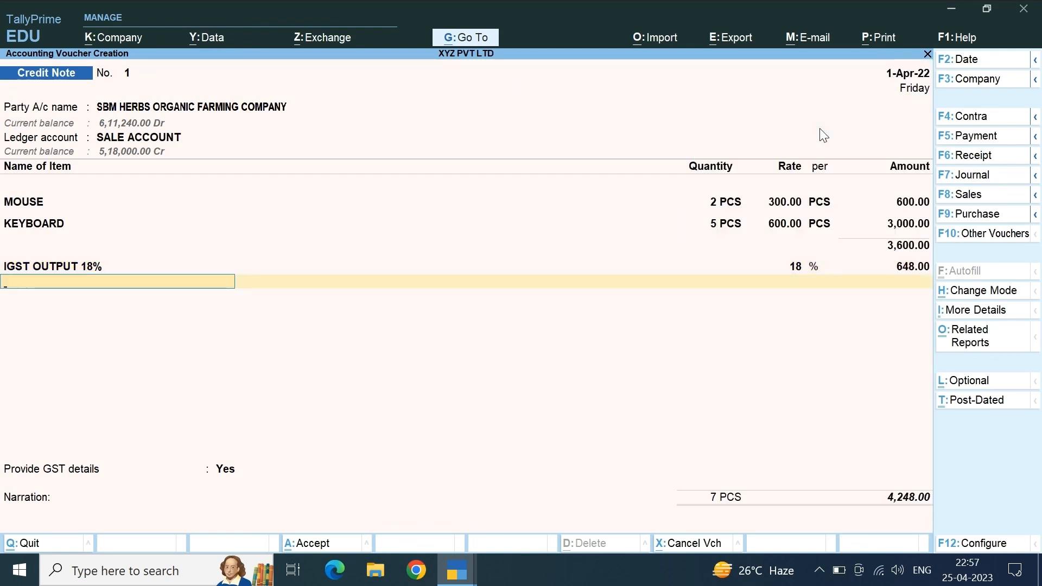
pyautogui.press('Return')
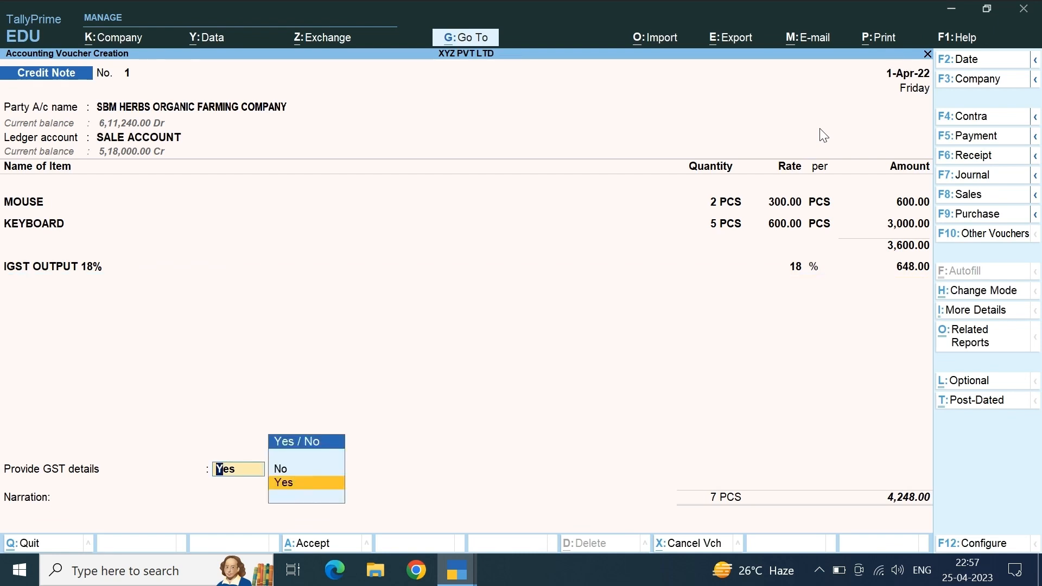
# Provide GST details with 01-Sales Return as the reason for issuing the note, leaving the buyer's debit note number and date blank.
pyautogui.press('Return')
pyautogui.press('Return')
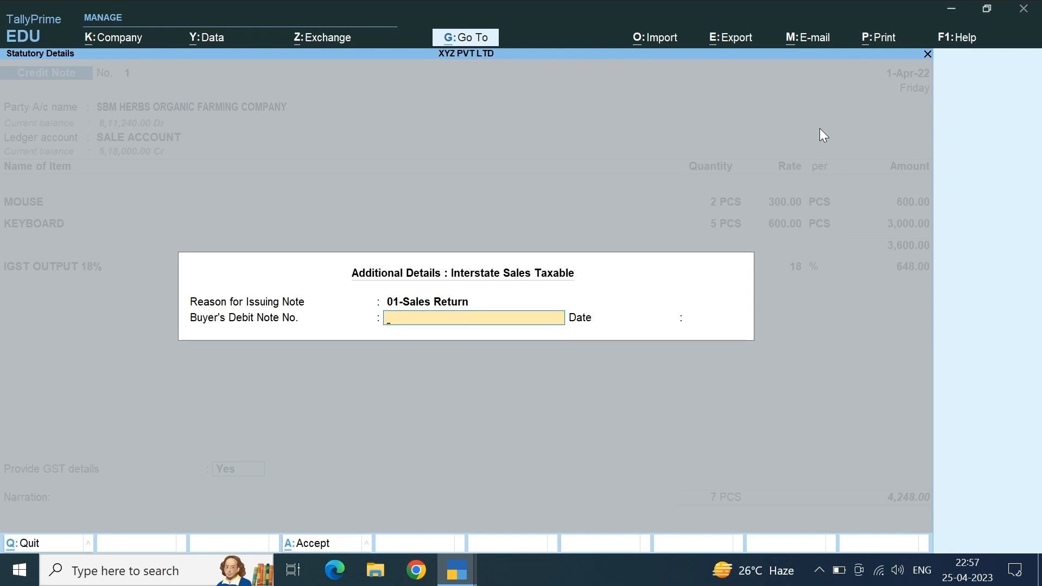
pyautogui.press('Return')
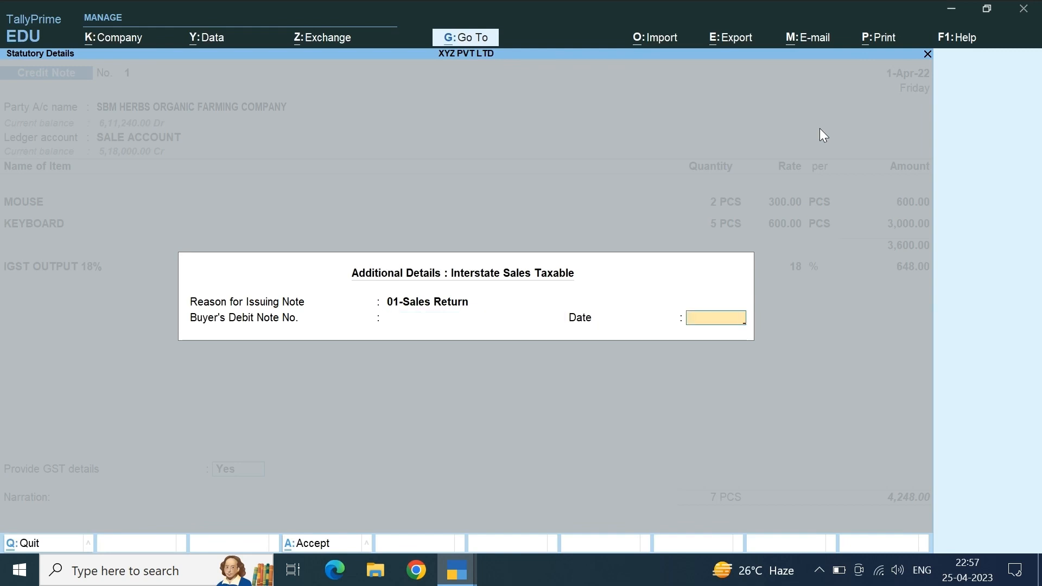
pyautogui.press('Return')
pyautogui.press('Return')
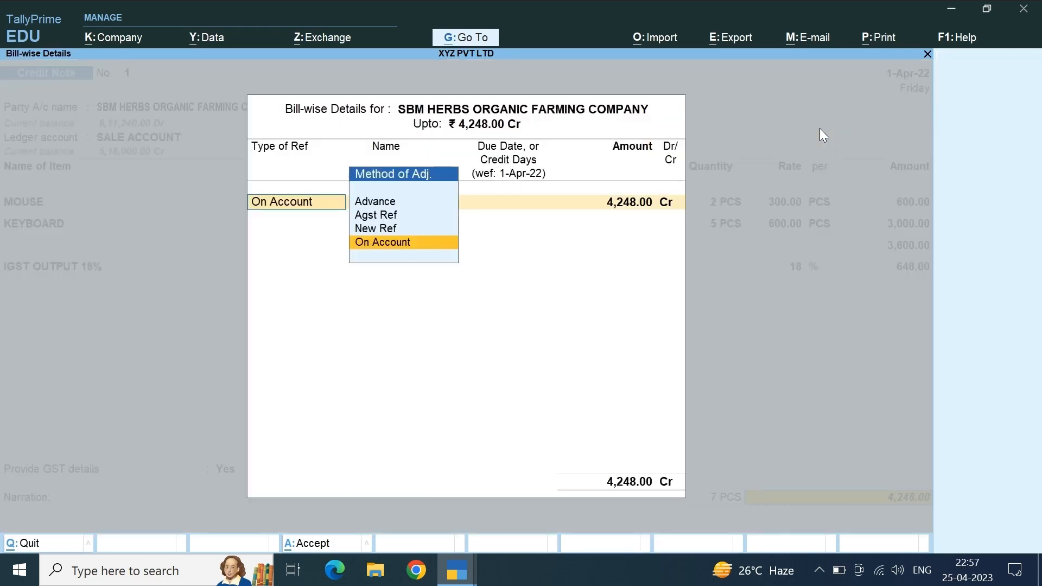
# Allocate the party's bill amount On Account, leave the narration blank and save the credit note.
pyautogui.press('Return')
pyautogui.press('Return')
pyautogui.press('Return')
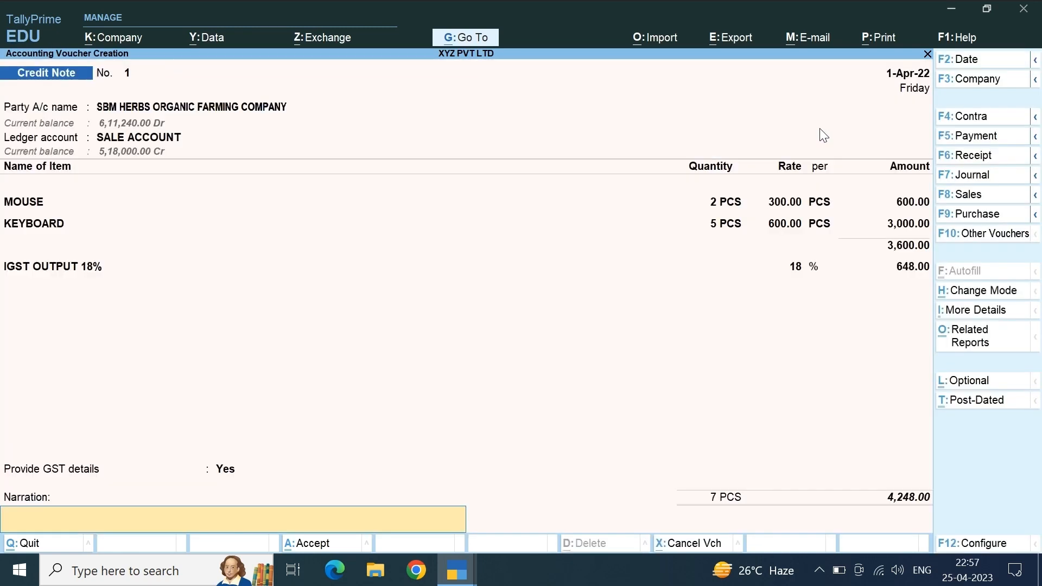
pyautogui.press('Return')
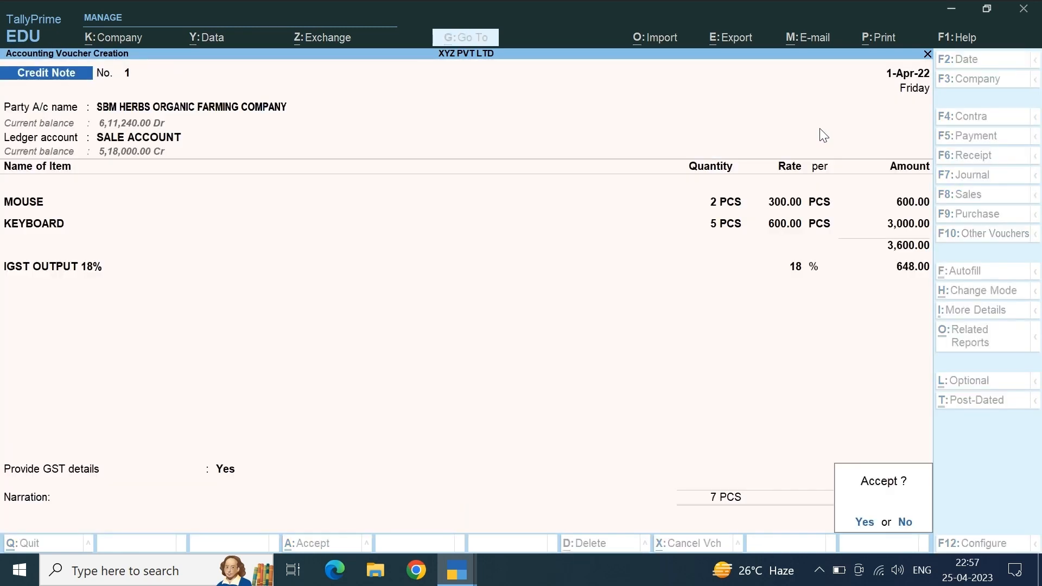
pyautogui.press('Return')
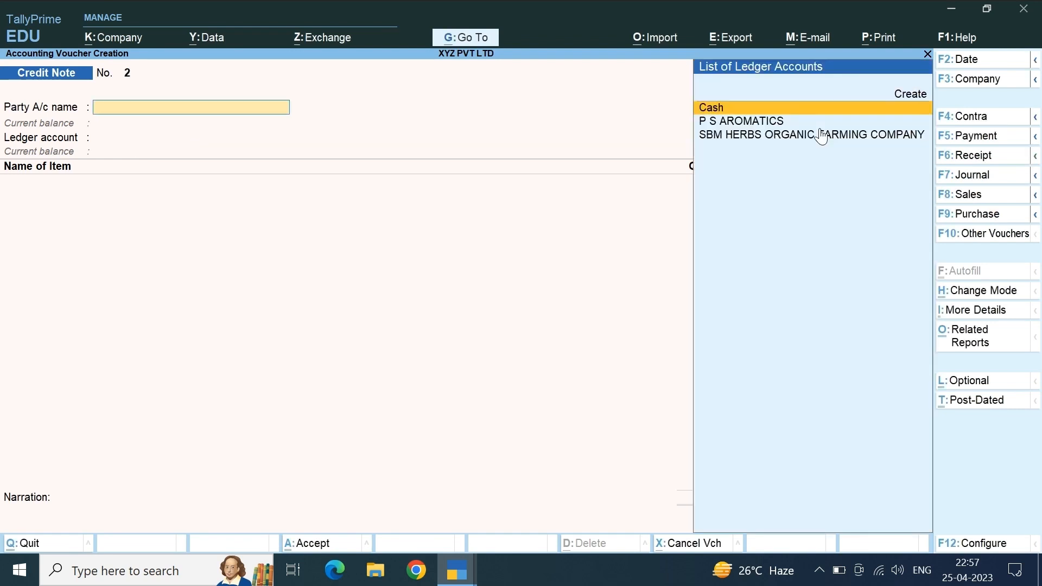
# Leave voucher creation and open the additional reports from the Gateway of Tally.
pyautogui.press('Escape')
pyautogui.press('Down')
pyautogui.press('Down')
pyautogui.press('Down')
pyautogui.press('Down')
pyautogui.press('Down')
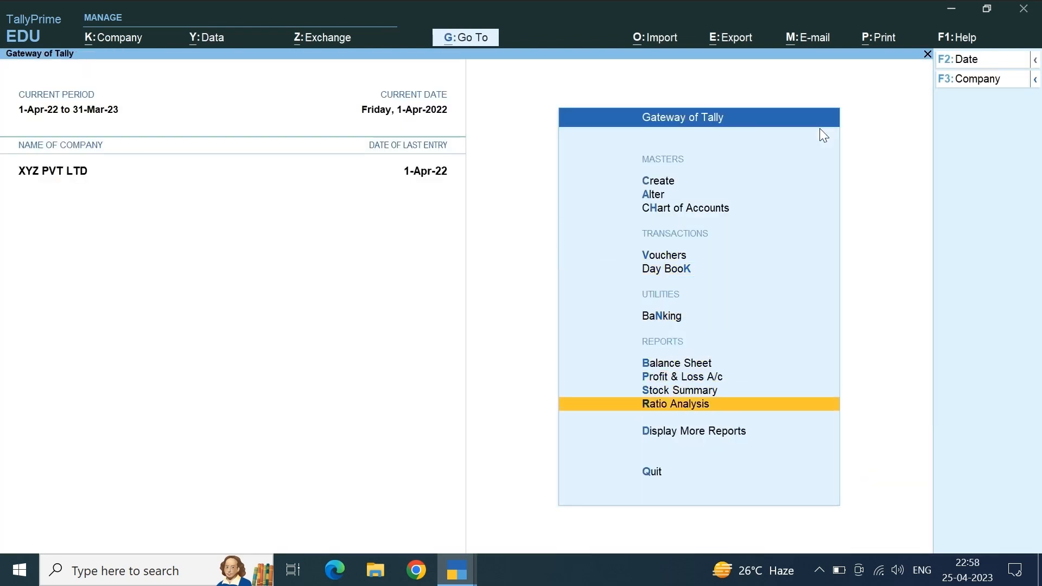
pyautogui.press('Down')
pyautogui.press('Return')
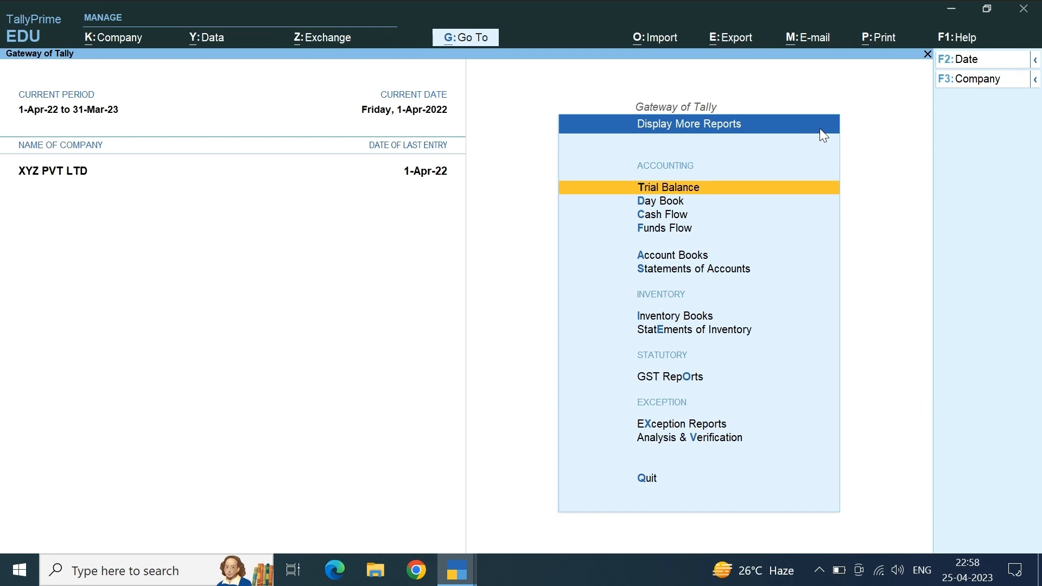
# Open the Statistics report under Statements of Accounts.
pyautogui.press('Down')
pyautogui.press('Down')
pyautogui.press('Down')
pyautogui.press('Down')
pyautogui.press('Down')
pyautogui.press('Down')
pyautogui.press('Down')
pyautogui.press('Down')
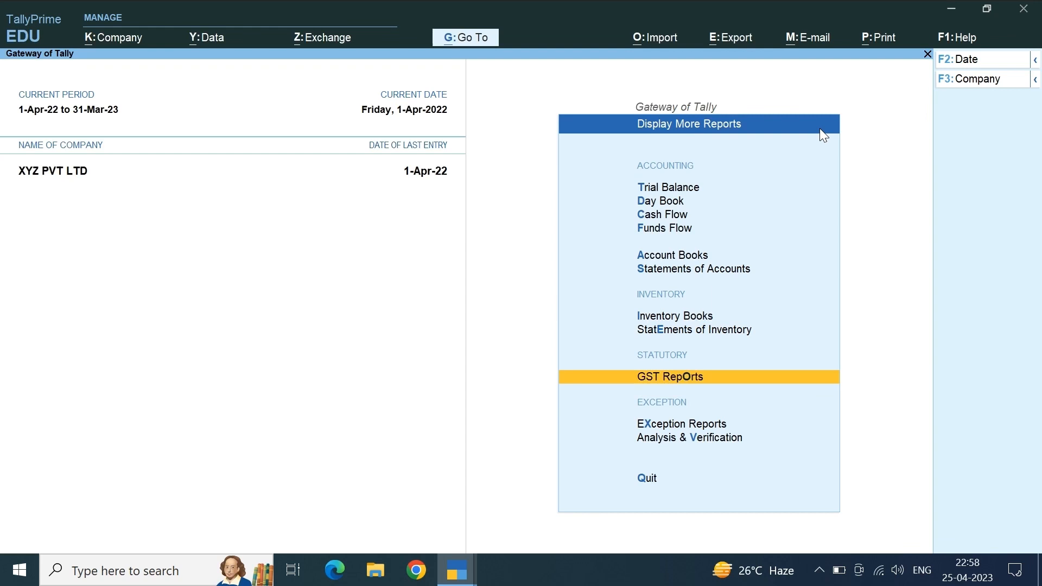
pyautogui.press('Up')
pyautogui.press('Up')
pyautogui.press('Up')
pyautogui.press('Up')
pyautogui.press('Down')
pyautogui.press('Return')
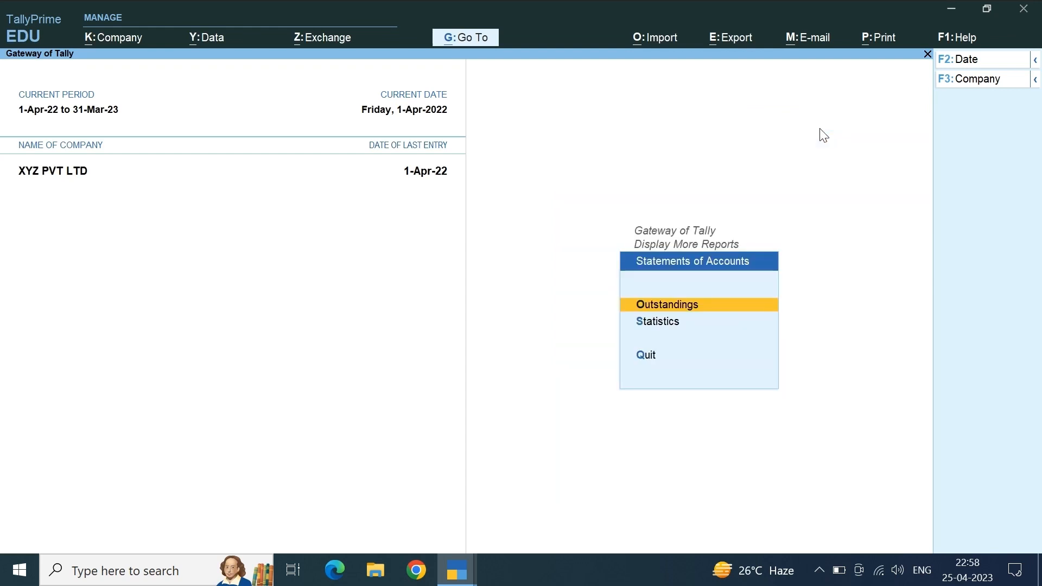
pyautogui.press('Down')
pyautogui.press('Return')
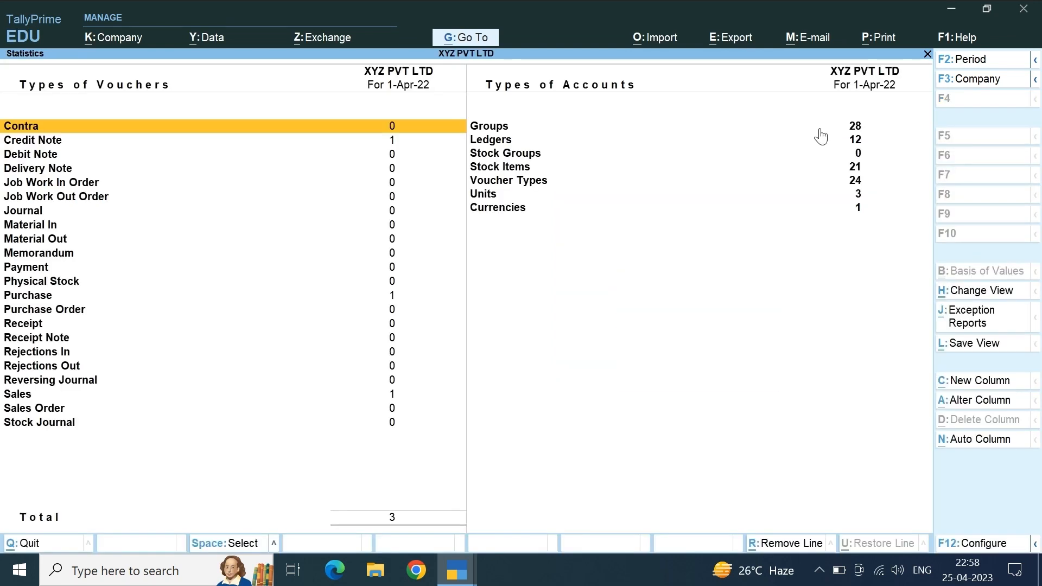
# Review the SBM HERBS ORGANIC FARMING COMPANY entry in the Credit Note voucher register and return to the Gateway of Tally.
pyautogui.press('Down')
pyautogui.press('Return')
pyautogui.press('Return')
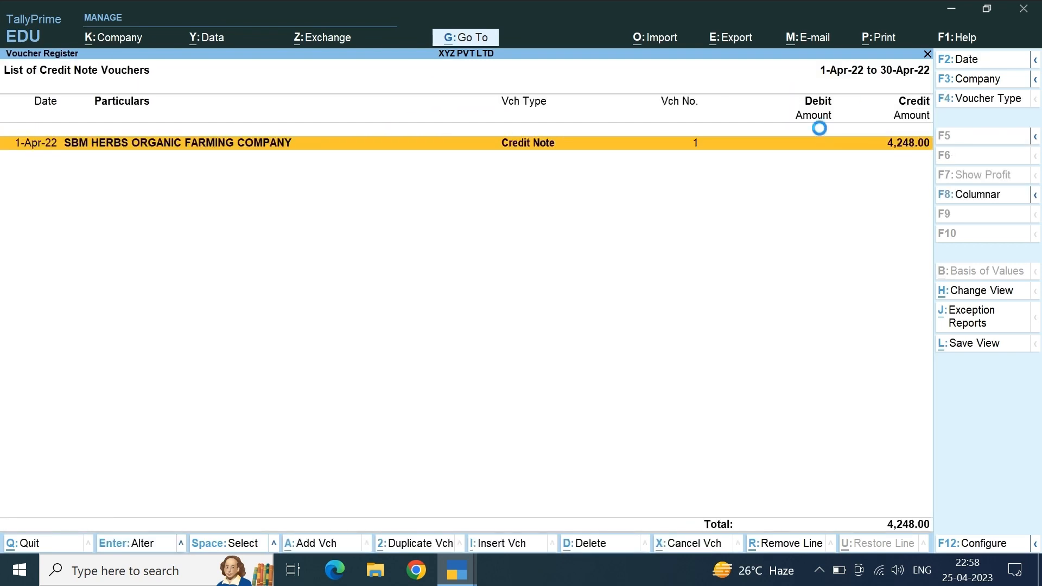
pyautogui.press('Return')
pyautogui.press('Escape')
pyautogui.press('Escape')
pyautogui.press('Escape')
pyautogui.press('Escape')
pyautogui.press('Escape')
pyautogui.press('Escape')
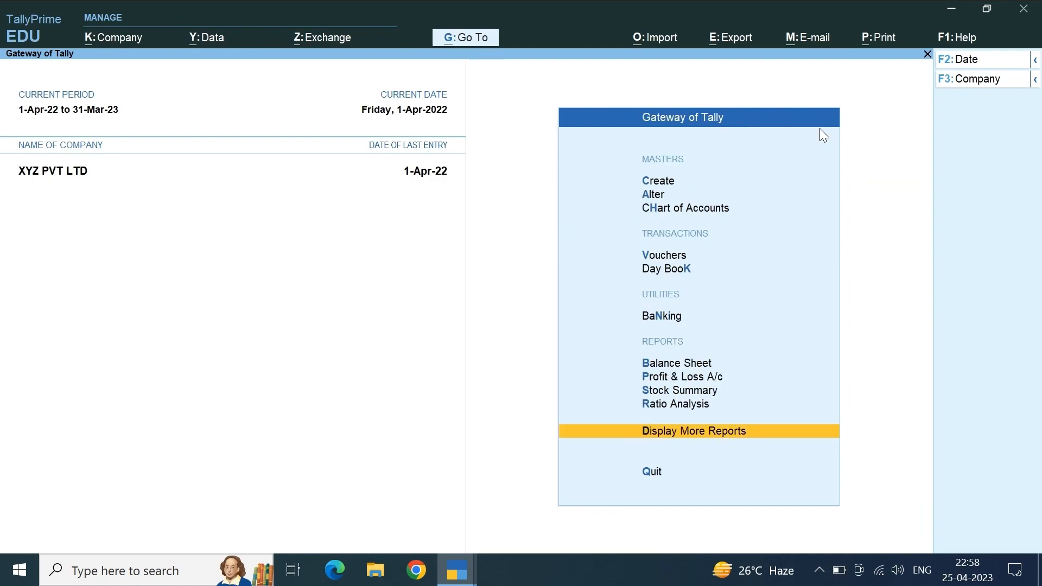
pyautogui.press('Escape')
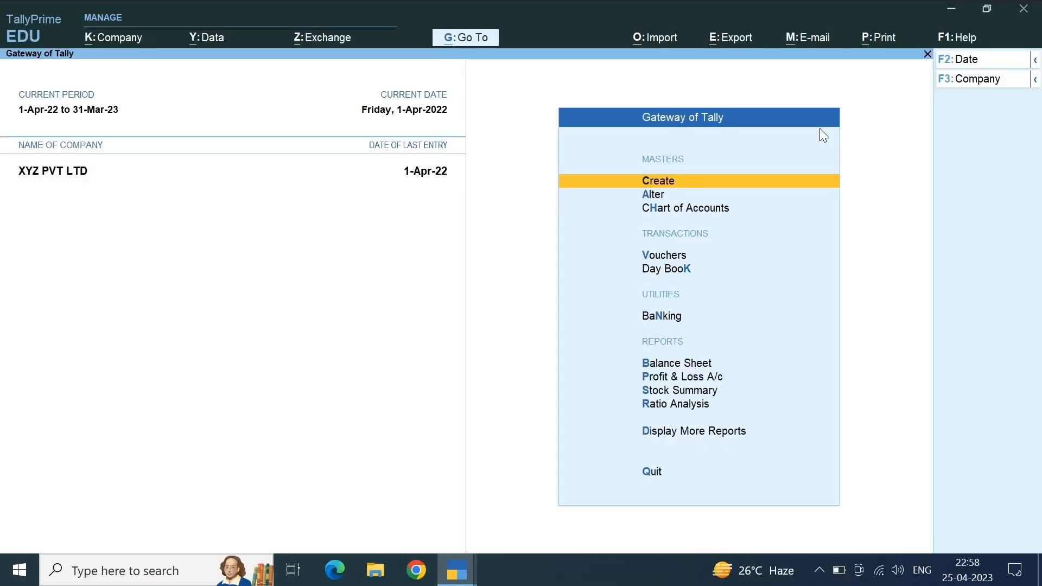
# Open voucher creation and change the voucher type to Debit Note.
pyautogui.press('Down')
pyautogui.press('Down')
pyautogui.press('Down')
pyautogui.press('Down')
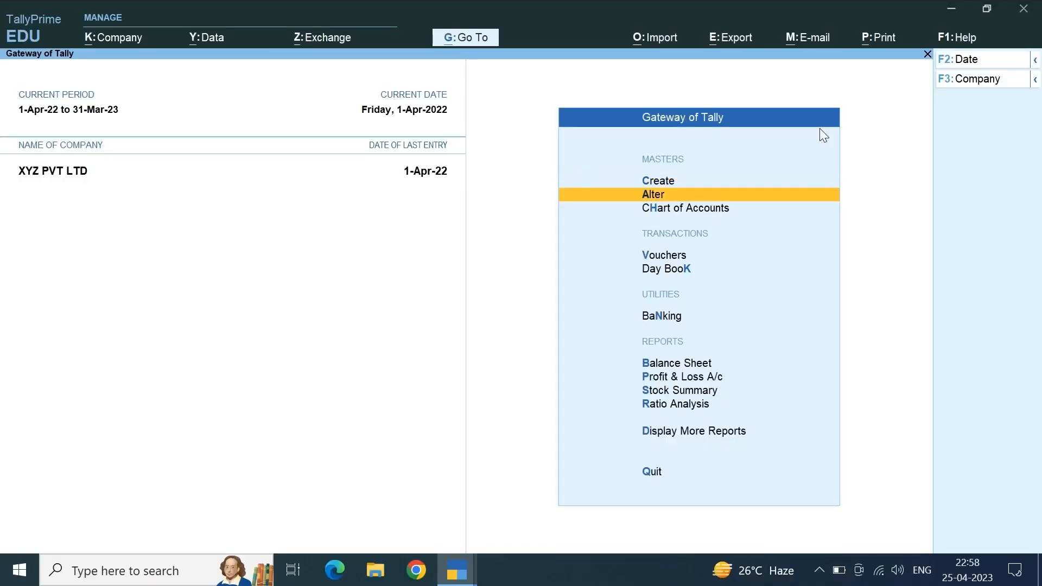
pyautogui.press('Up')
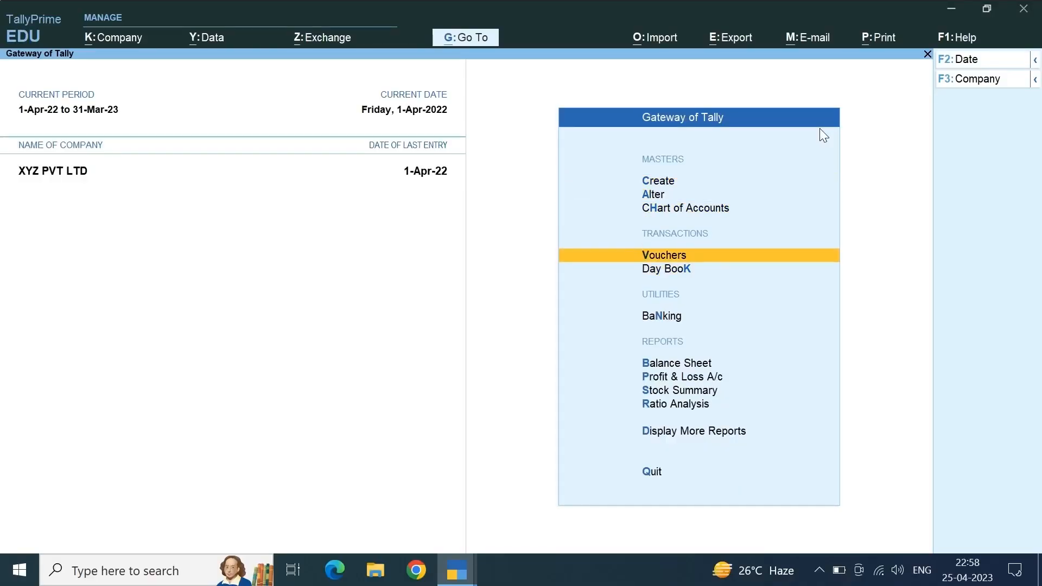
pyautogui.press('Return')
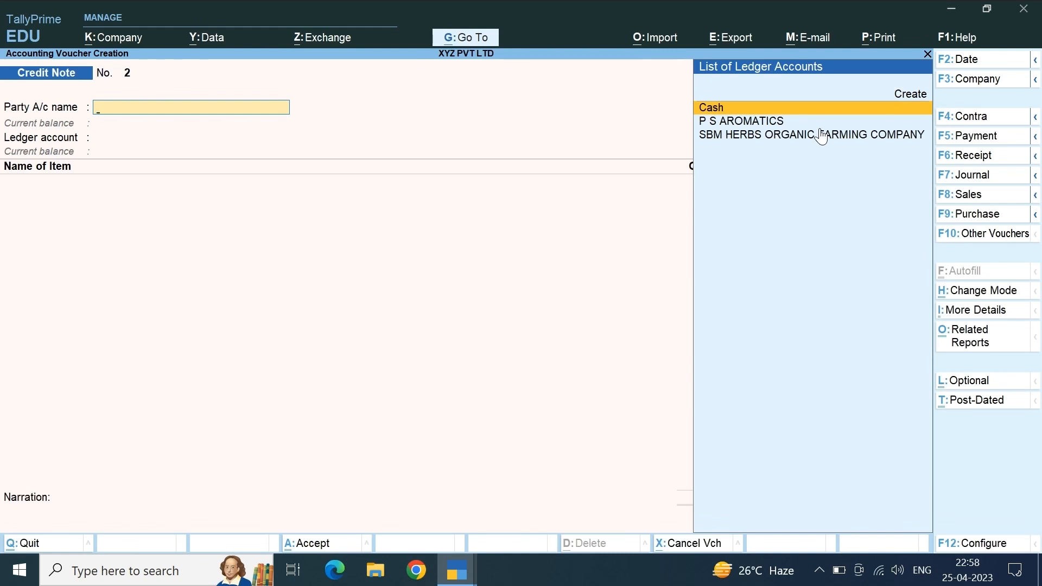
pyautogui.click(954, 242)
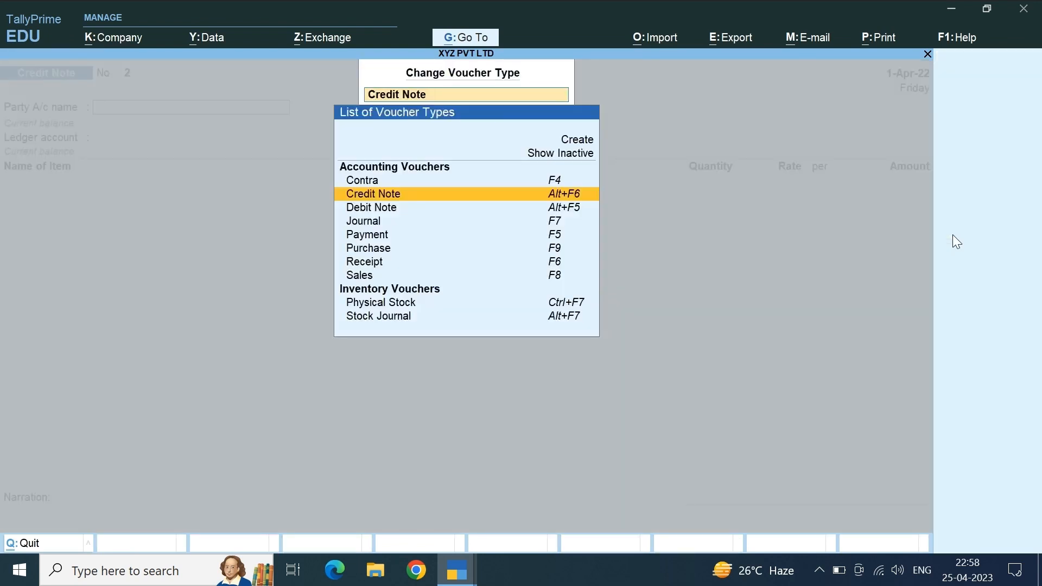
pyautogui.press('Down')
pyautogui.press('Return')
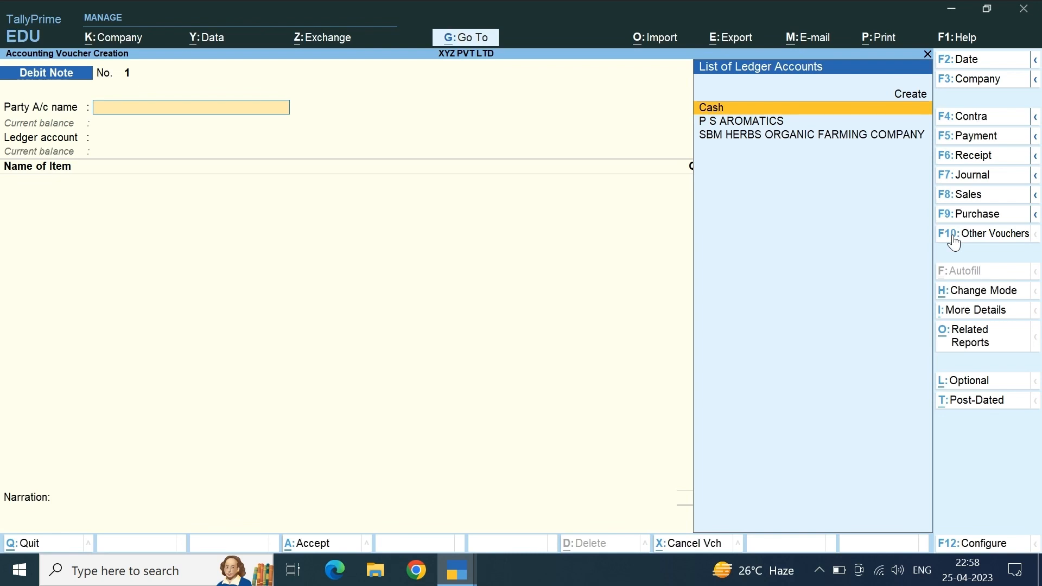
# Set P S AROMATICS as the debit note's party, skip the dispatch details and enter original invoice number PSA/22-23.
pyautogui.press('Down')
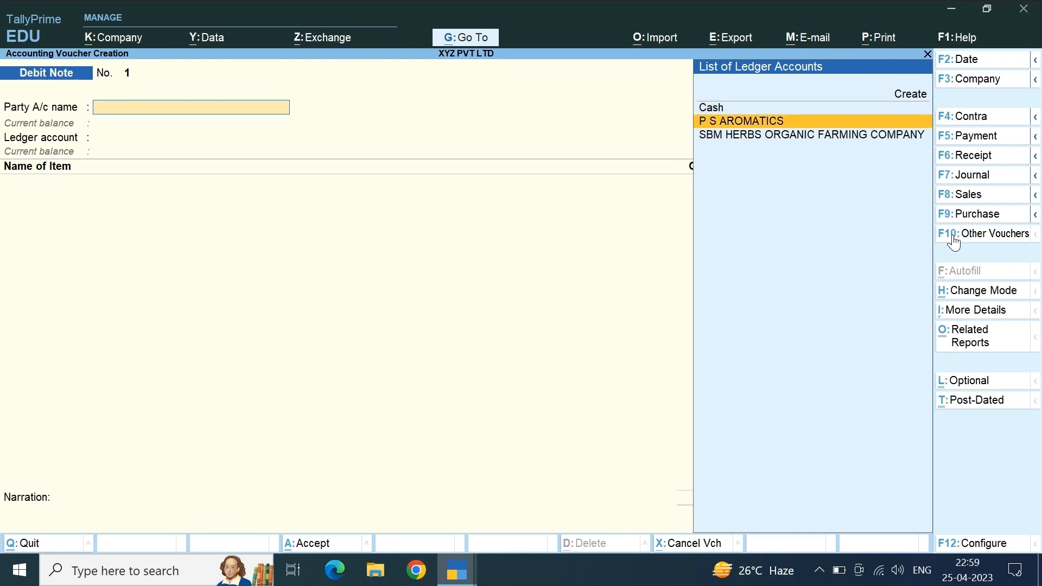
pyautogui.press('Return')
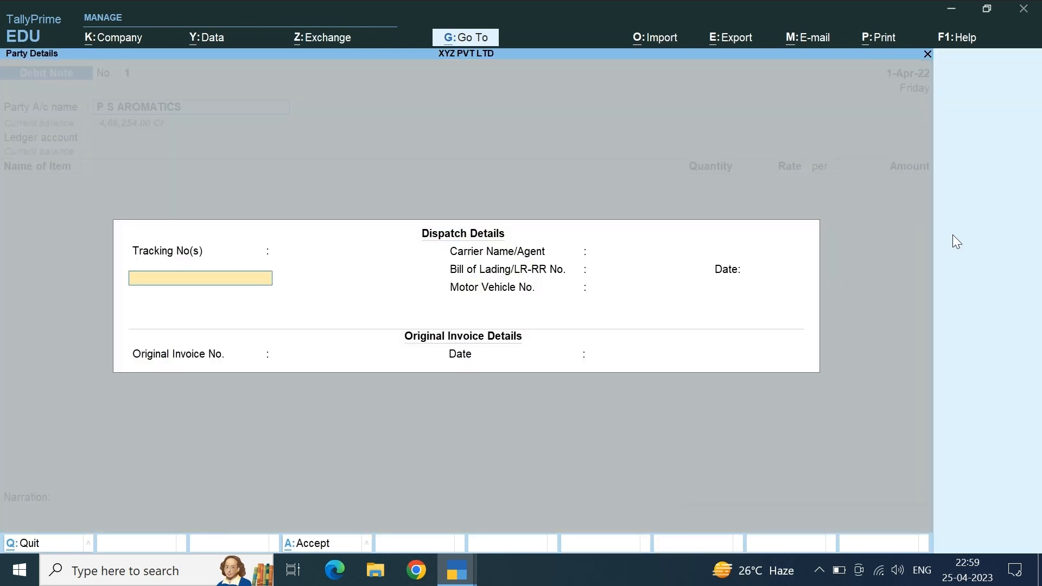
pyautogui.press('Return')
pyautogui.write('PS')
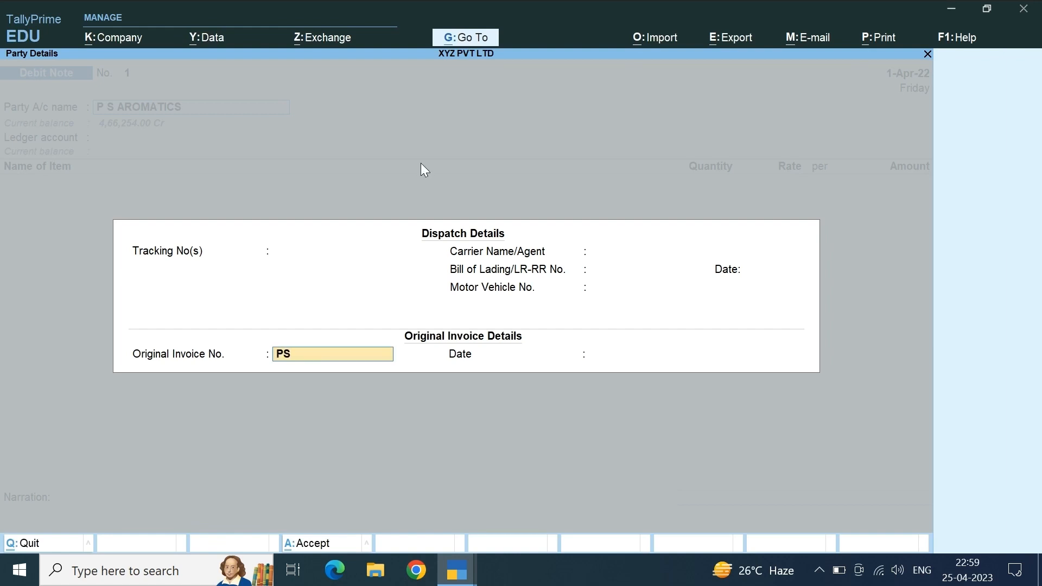
pyautogui.write('A/22-23')
pyautogui.press('Return')
pyautogui.press('Return')
# Accept the supplier's party details as filled in and choose PURCHASE ACCOUNT as the debit note's ledger account.
pyautogui.press('Return')
pyautogui.press('Return')
pyautogui.press('Return')
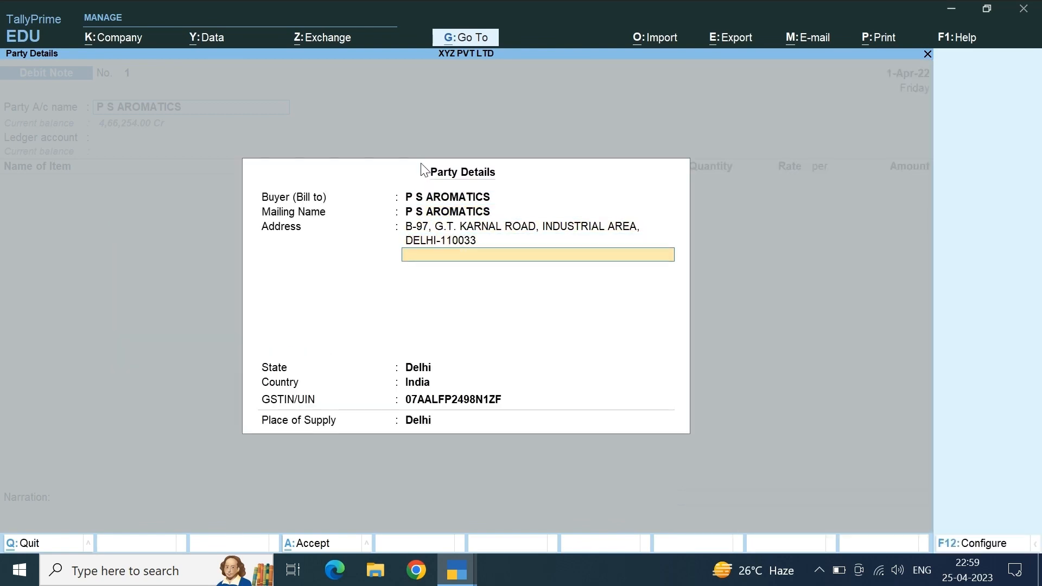
pyautogui.press('Return')
pyautogui.press('Return')
pyautogui.press('Return')
pyautogui.press('Return')
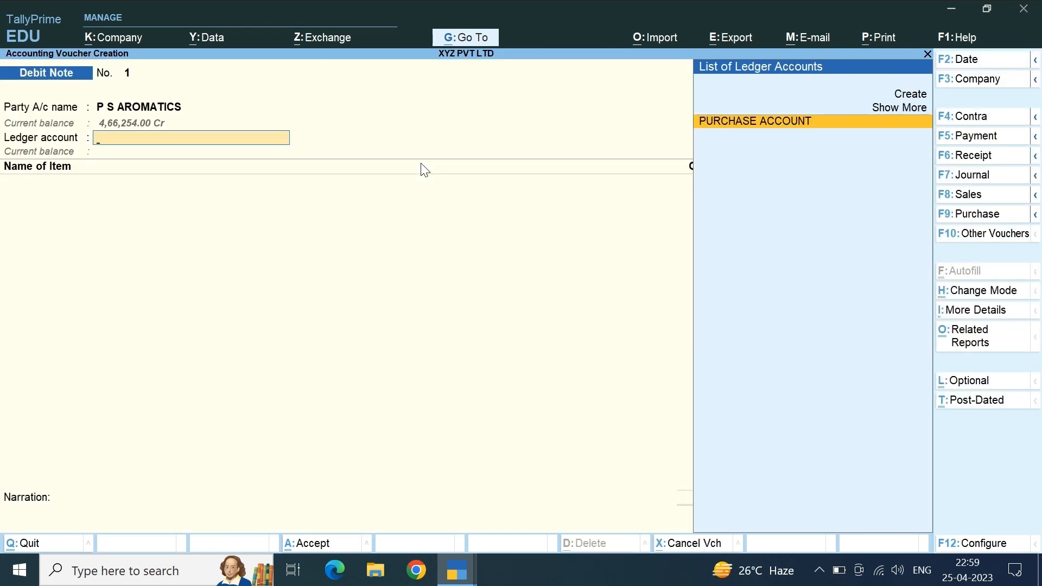
pyautogui.press('Return')
# Add the item MOUSE to the debit note with a quantity of 2 PCS at the rate of 250.00.
pyautogui.write('MO')
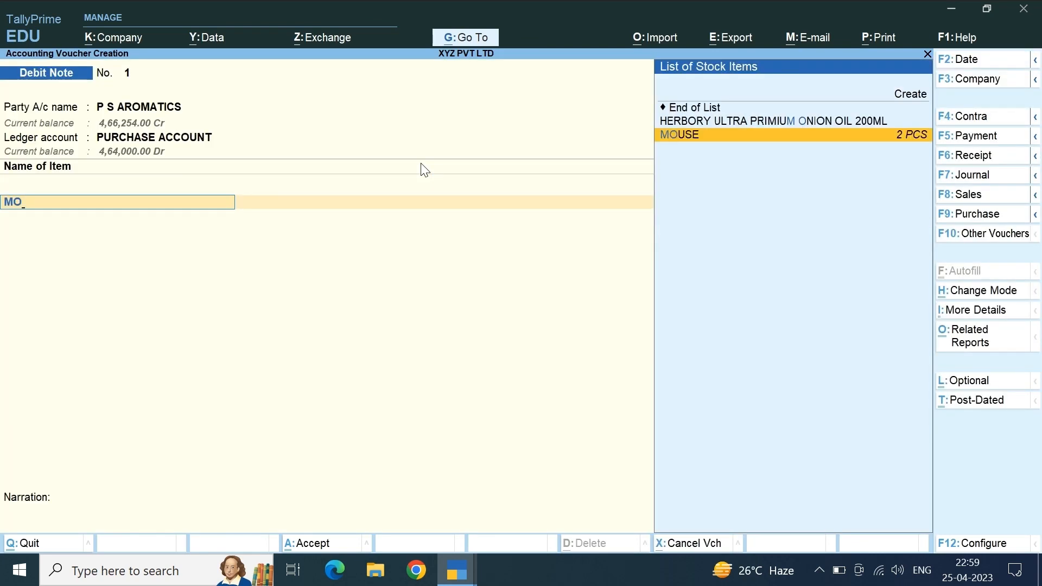
pyautogui.press('Return')
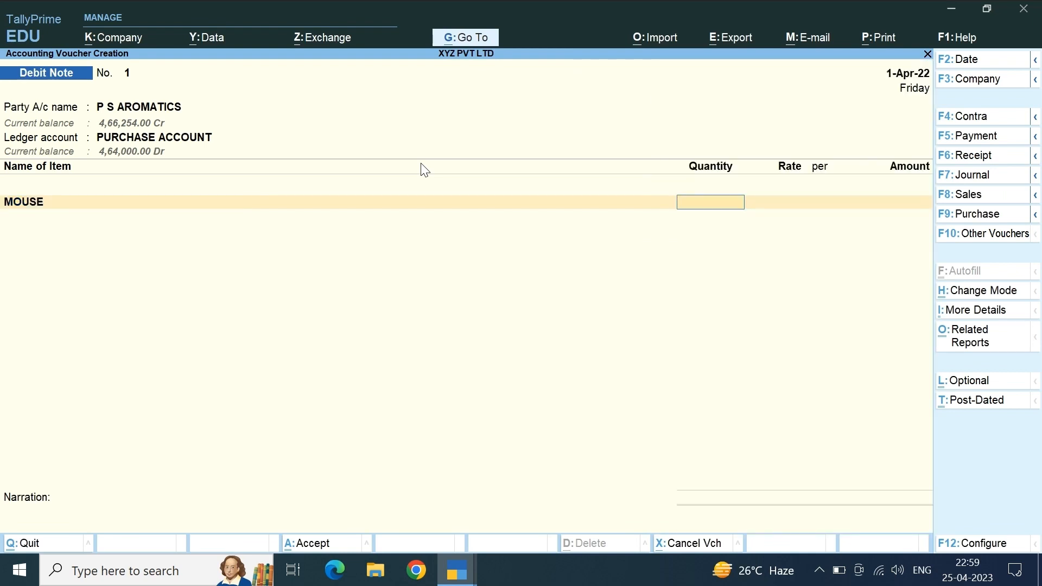
pyautogui.write('2')
pyautogui.press('Return')
pyautogui.press('Return')
pyautogui.press('Return')
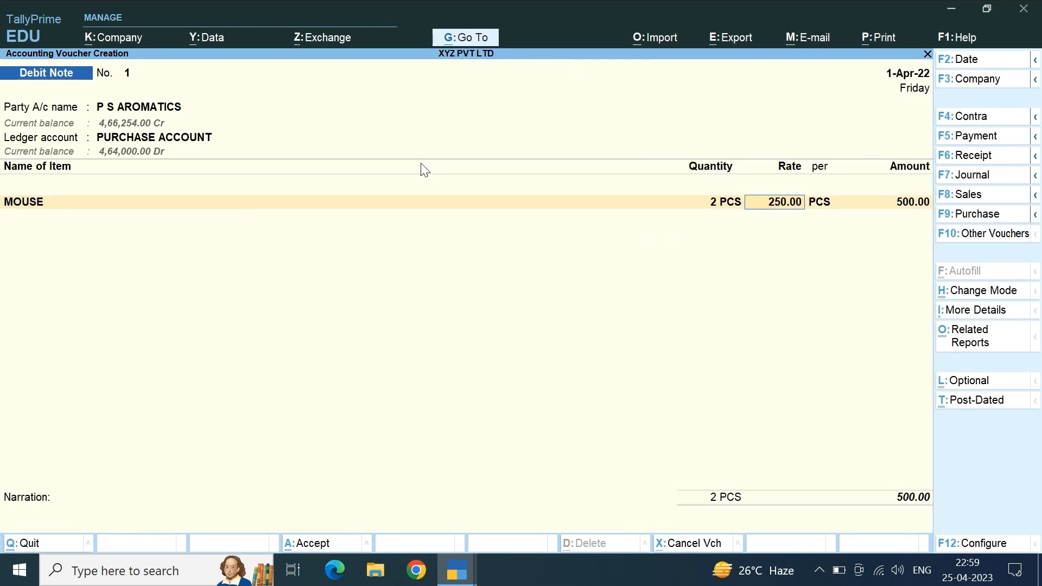
pyautogui.press('Return')
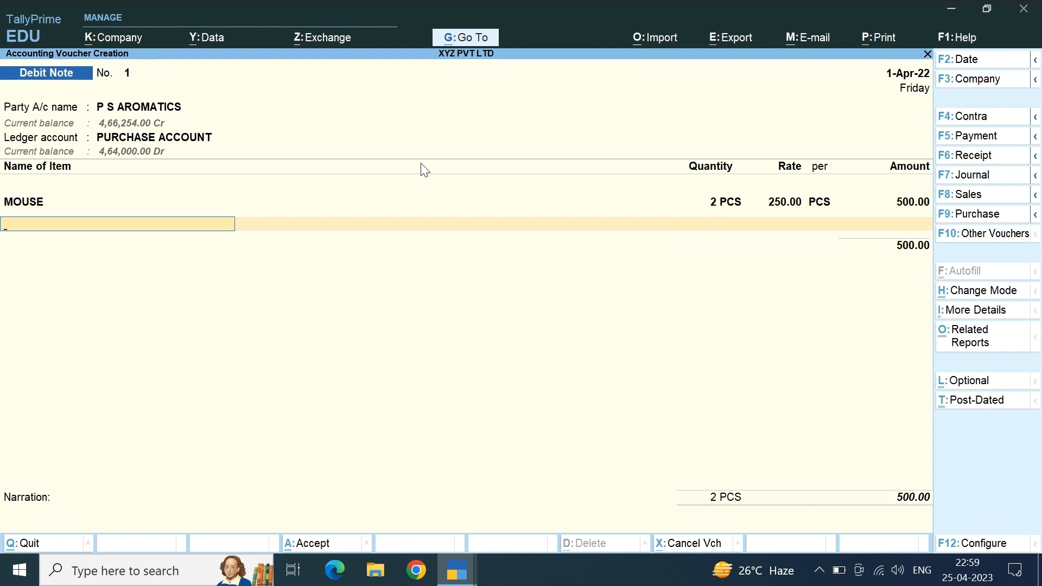
# Add the item KEYBOARD to the debit note with a quantity of 5 PCS at the rate of 450.00.
pyautogui.write('KEY')
pyautogui.press('Return')
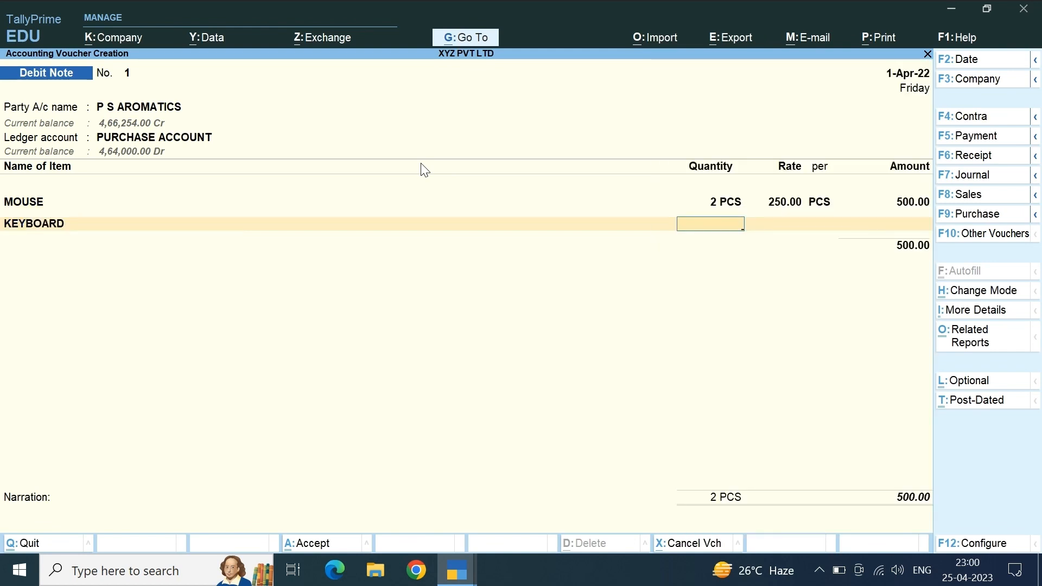
pyautogui.write('5')
pyautogui.press('Return')
pyautogui.press('Return')
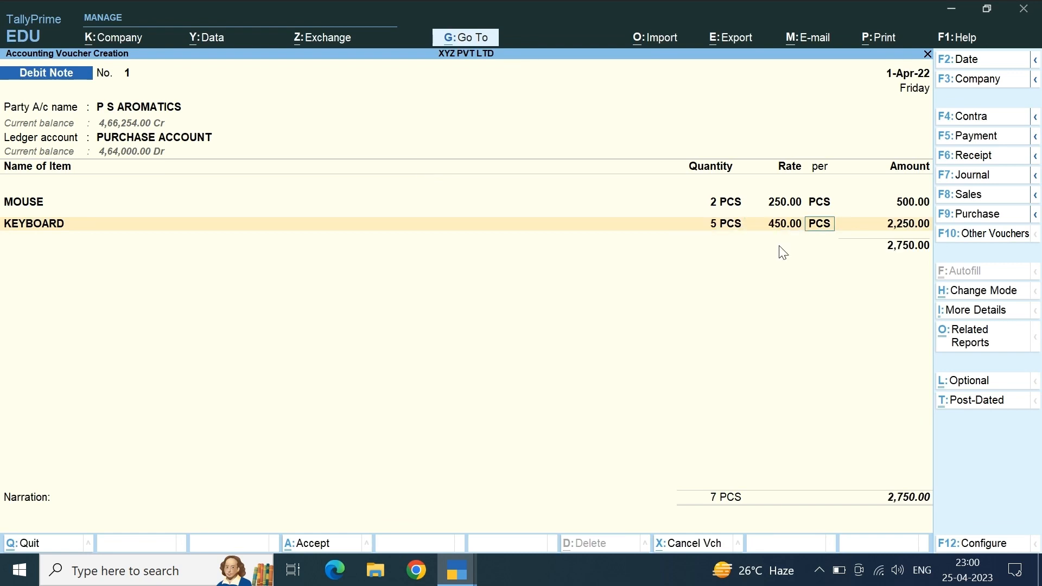
pyautogui.press('Return')
pyautogui.press('Return')
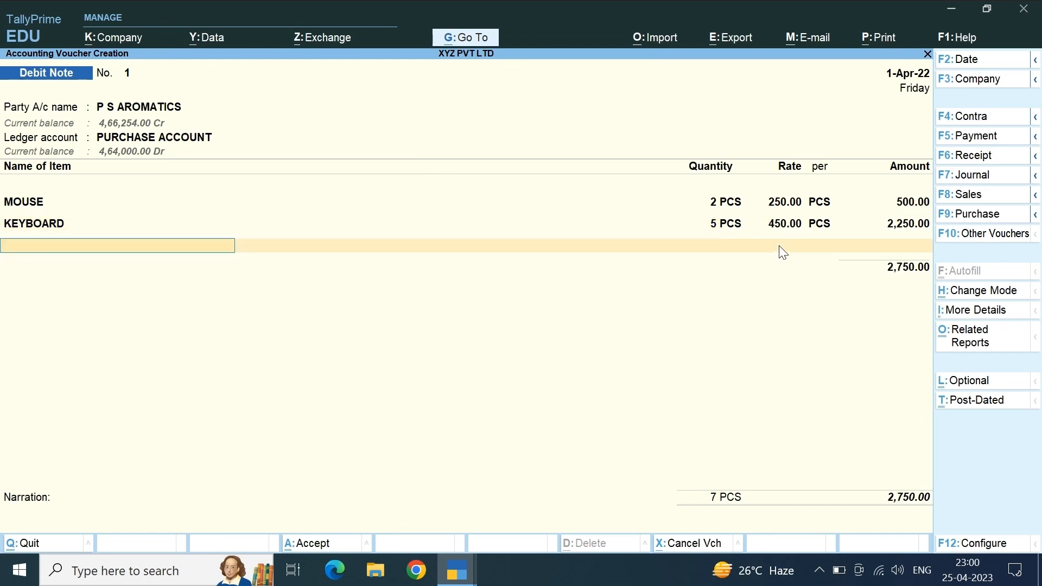
# Finish the debit note's item list and add the IGST INPUT 18% tax ledger to it.
pyautogui.press('Return')
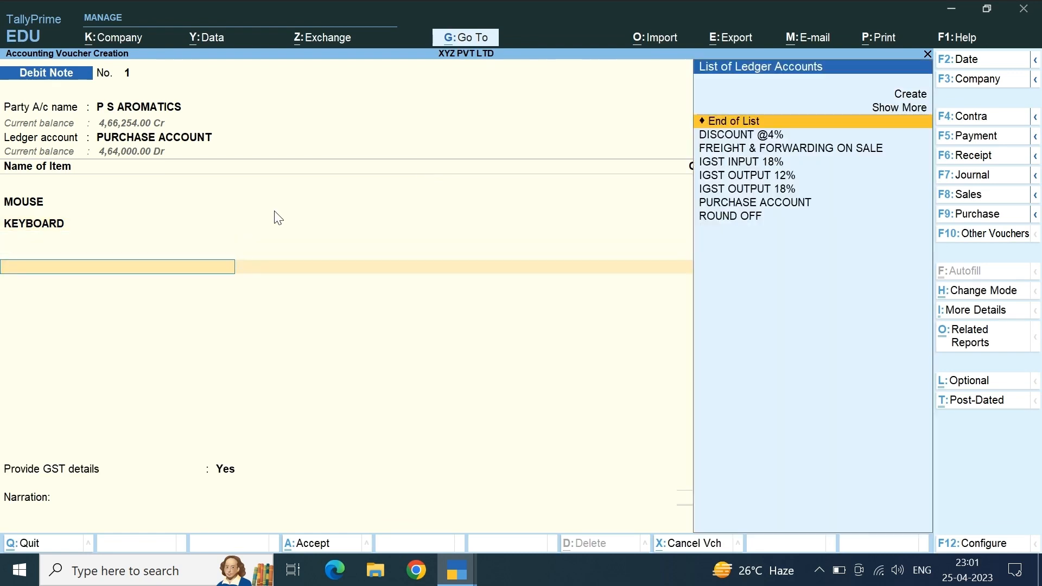
pyautogui.write('IGS')
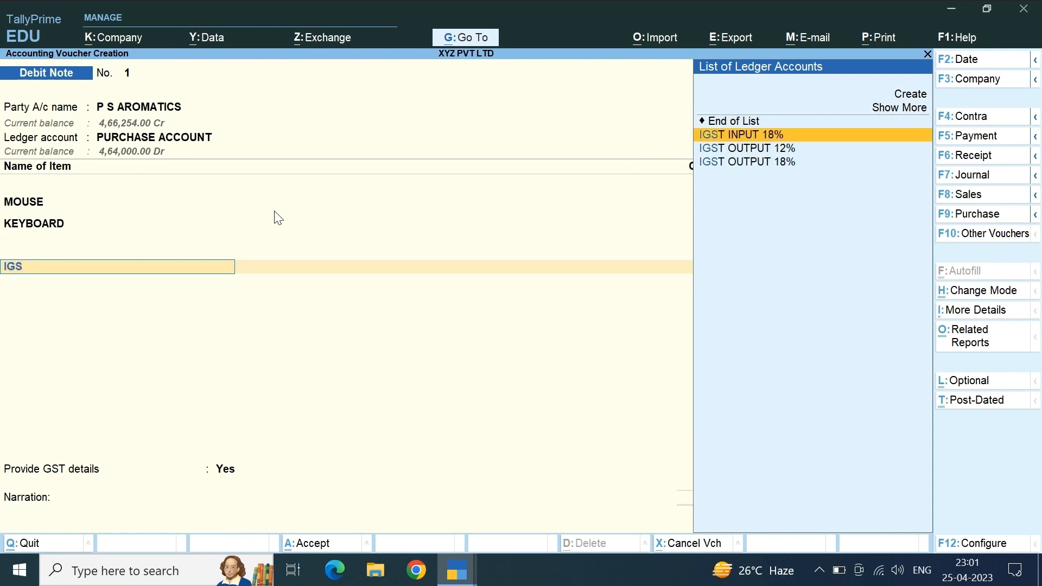
pyautogui.press('Return')
pyautogui.press('Return')
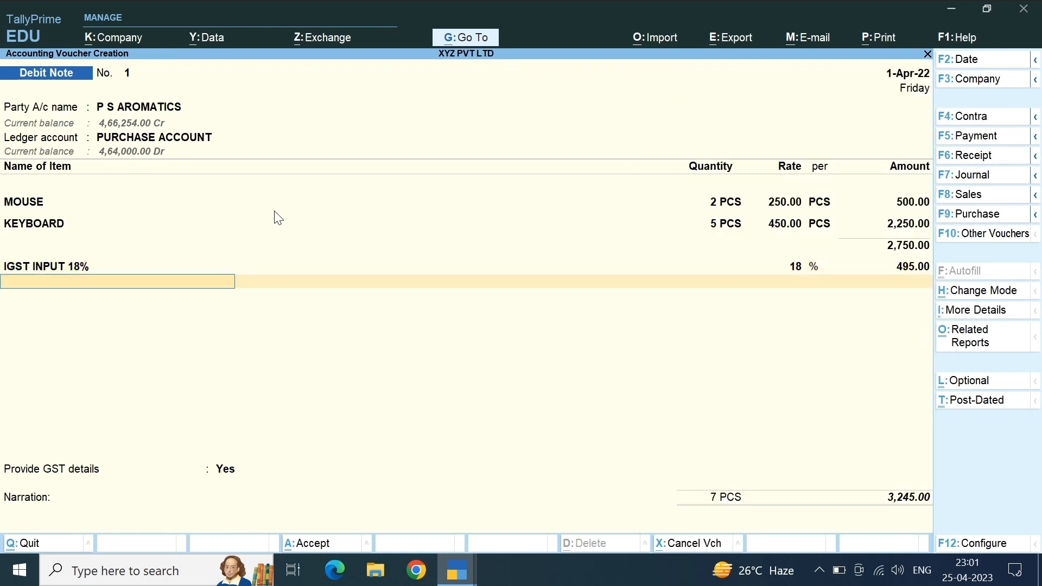
pyautogui.press('Return')
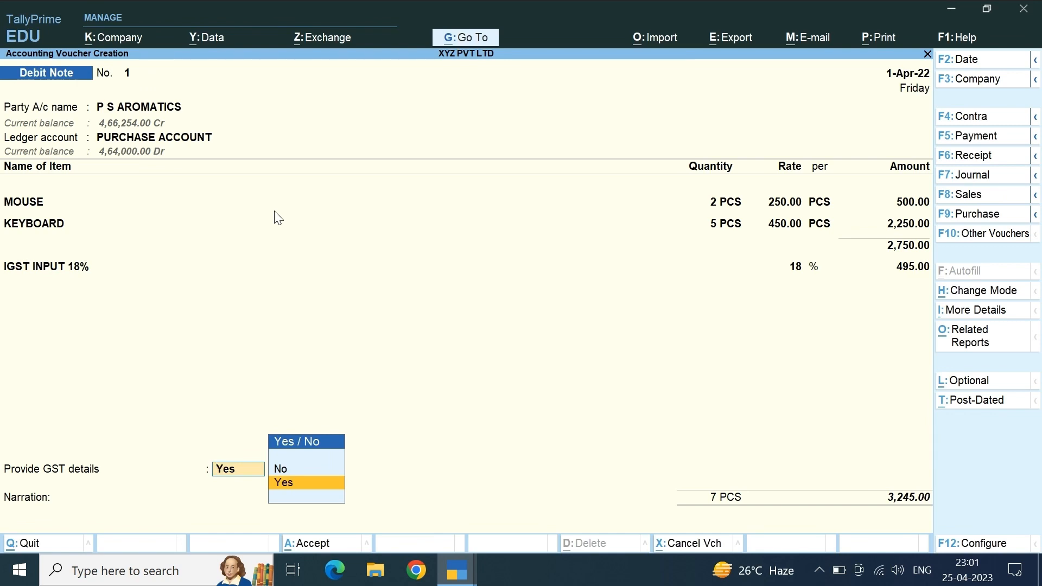
# Provide the debit note's GST details with 07-Others as the reason for issuing, leaving the supplier's note number and date blank.
pyautogui.press('Return')
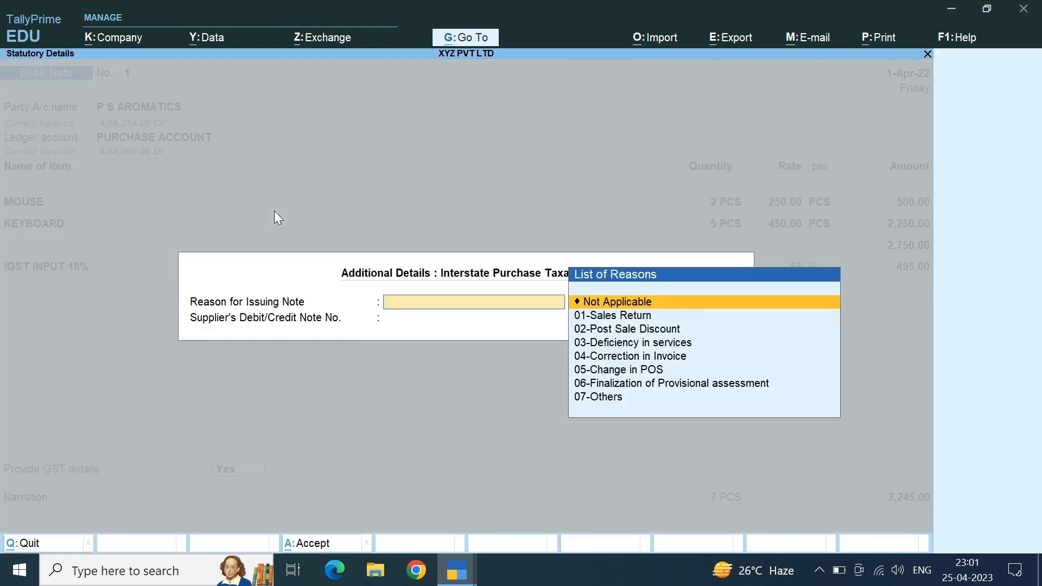
pyautogui.press('Down')
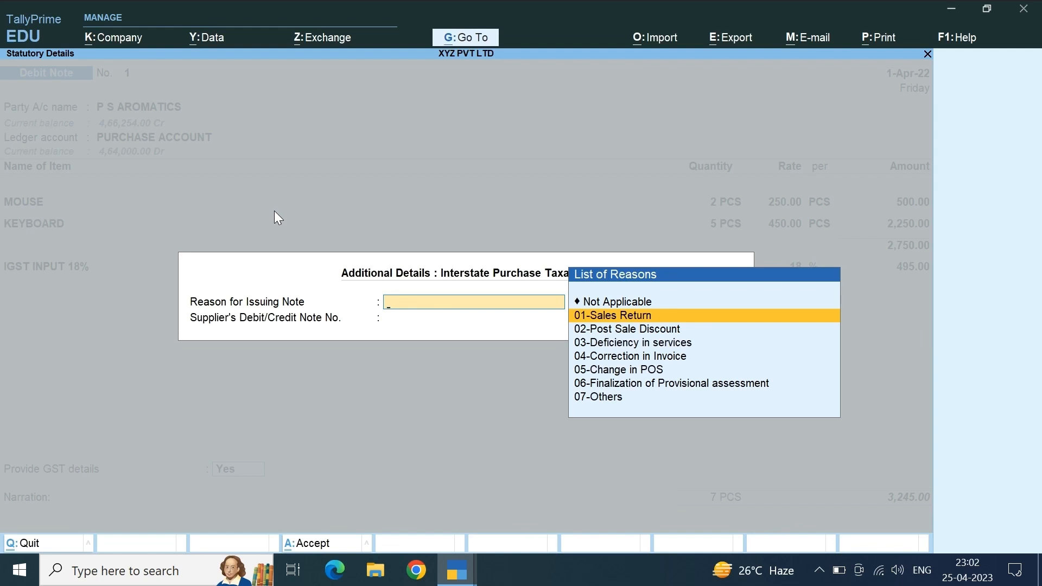
pyautogui.press('Down')
pyautogui.press('Down')
pyautogui.press('Down')
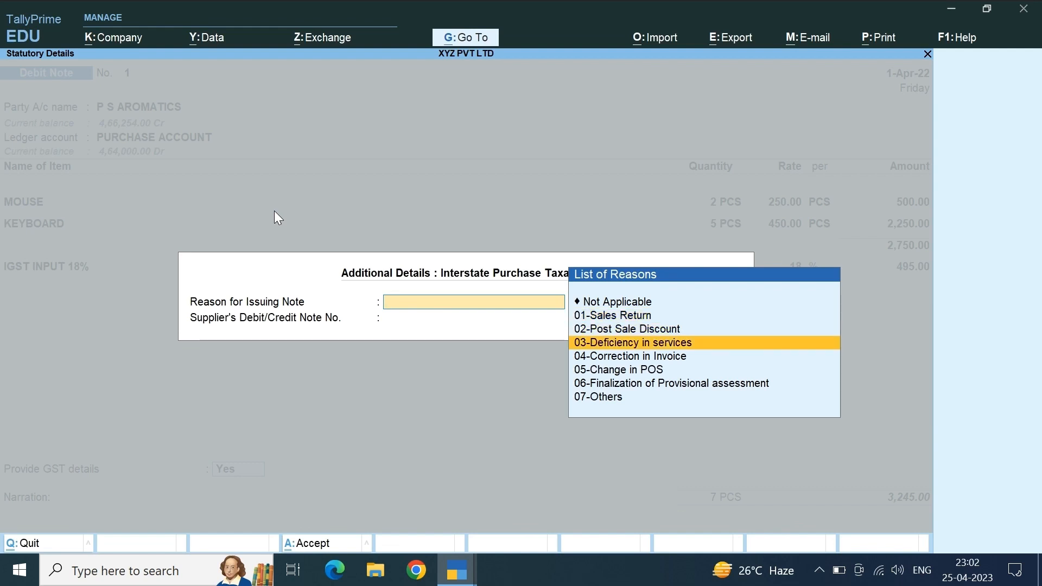
pyautogui.press('Down')
pyautogui.press('Down')
pyautogui.press('Down')
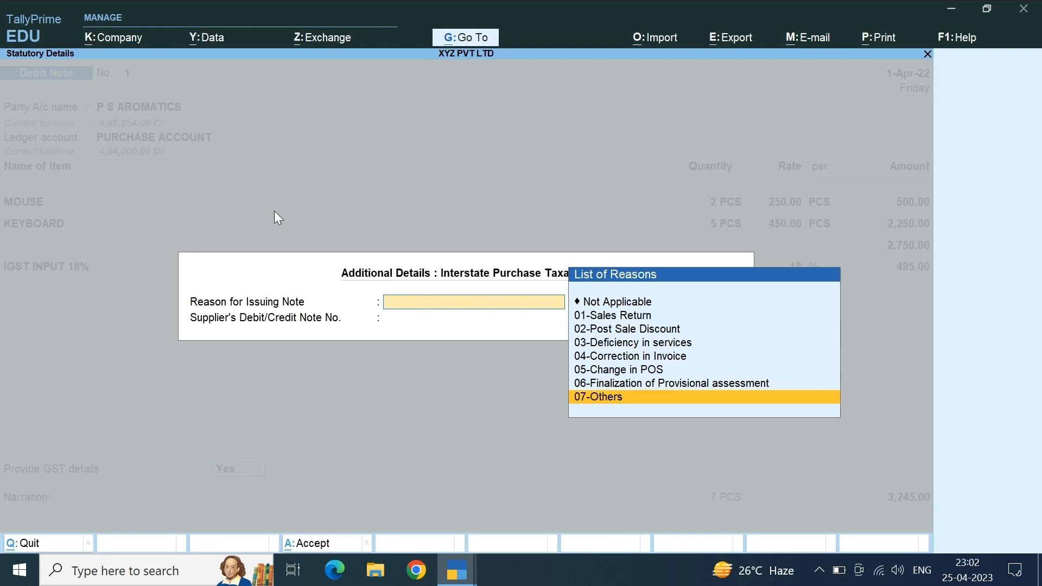
pyautogui.press('Return')
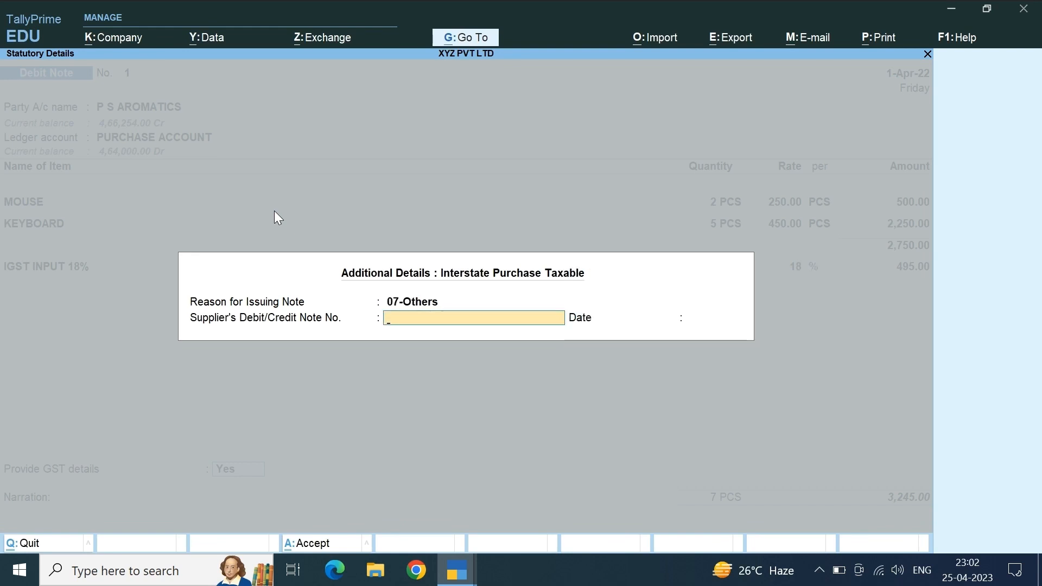
pyautogui.press('Return')
pyautogui.press('Return')
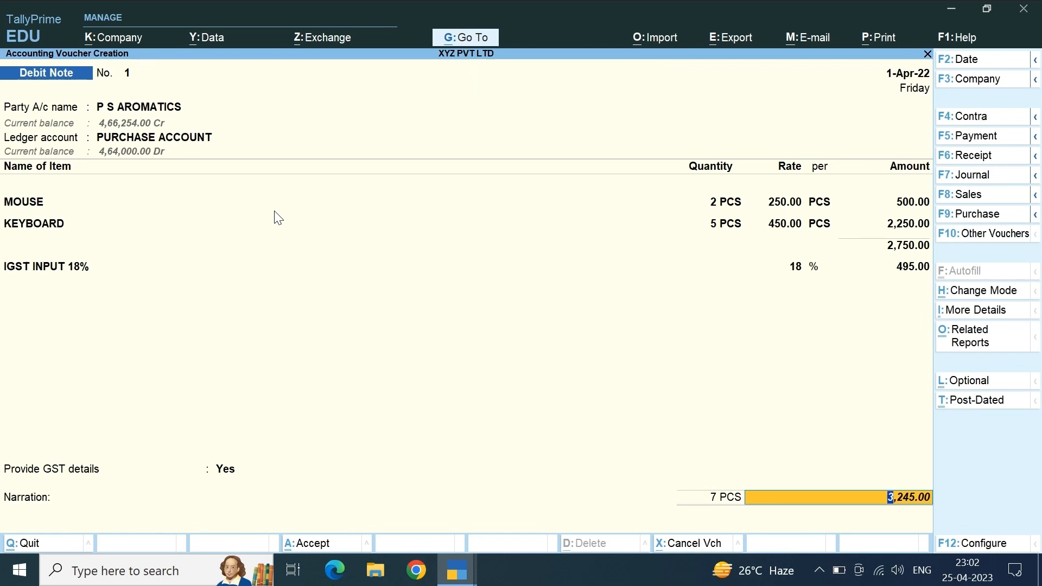
# Save the debit note without a narration and return to the Gateway of Tally.
pyautogui.press('Return')
pyautogui.press('Return')
pyautogui.press('Return')
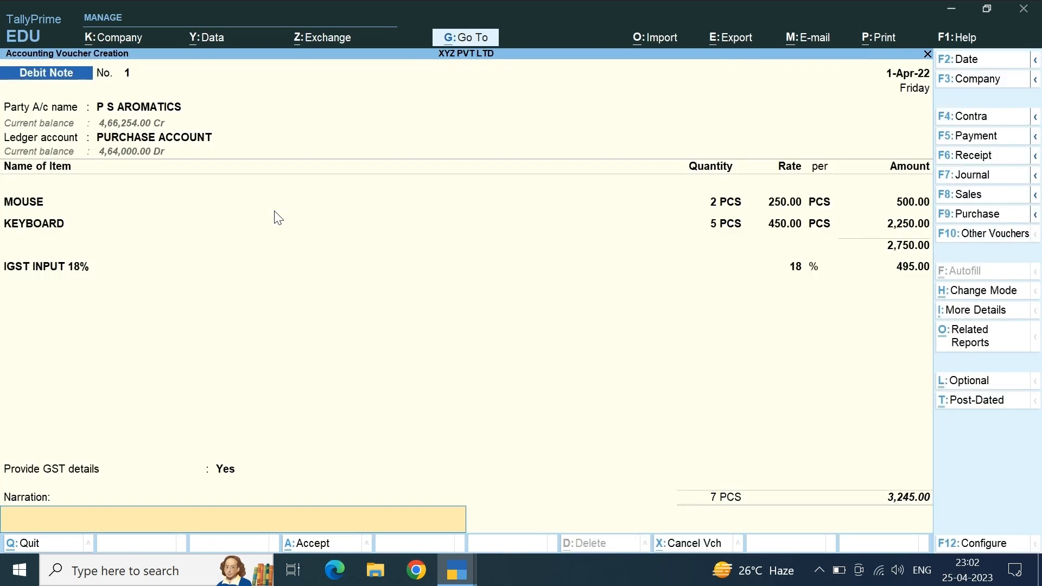
pyautogui.press('Return')
pyautogui.press('Return')
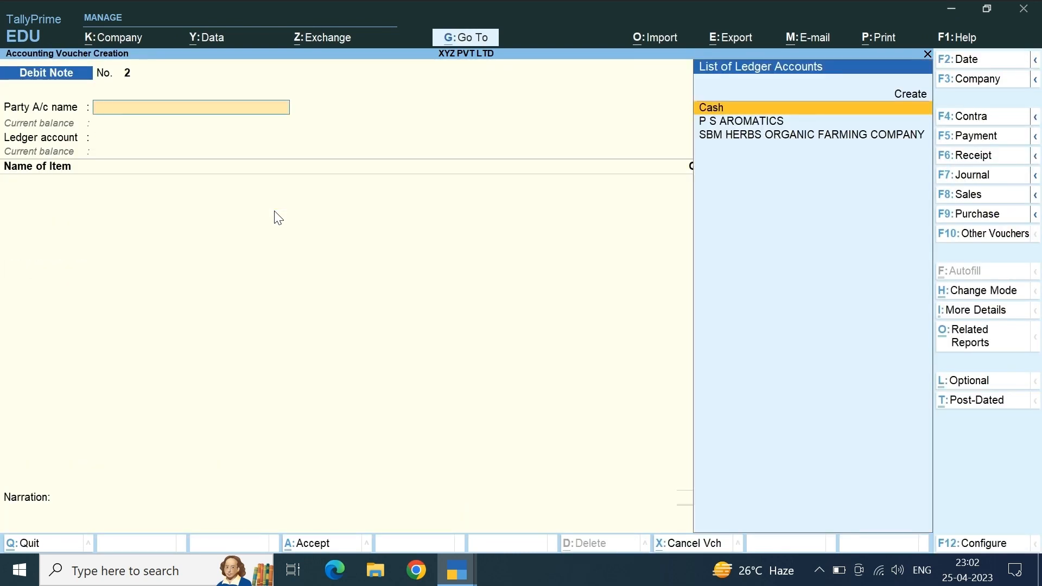
pyautogui.press('Escape')
pyautogui.press('Return')
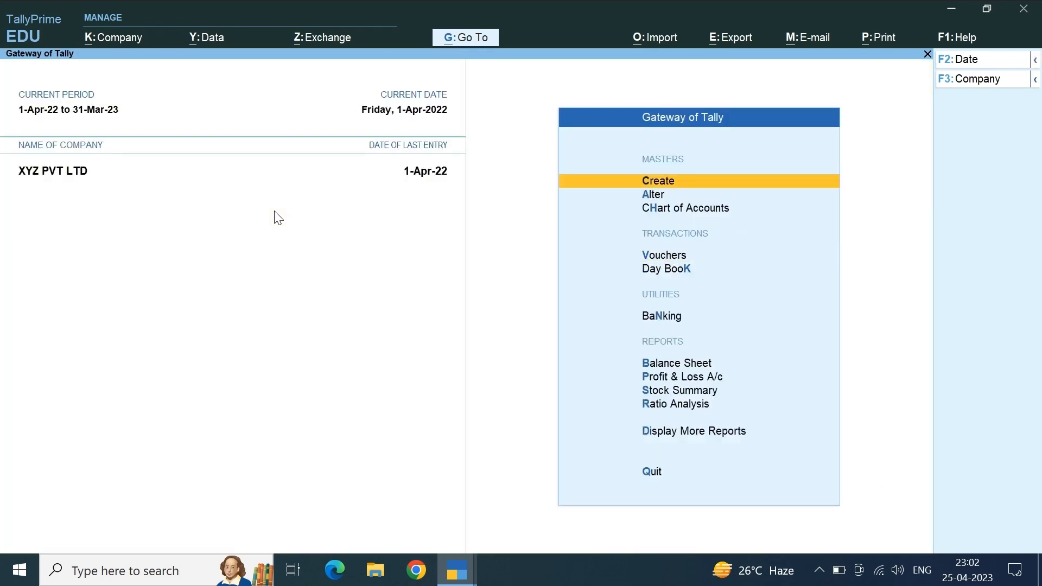
# Open the Statistics report, view the list of Debit Note vouchers and leave the report.
pyautogui.press('d')
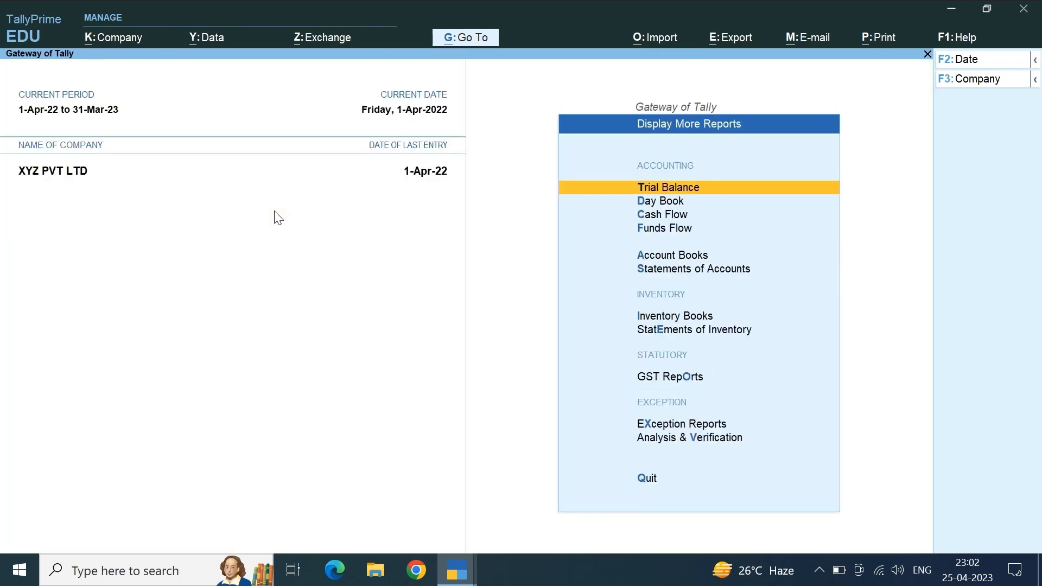
pyautogui.press('s')
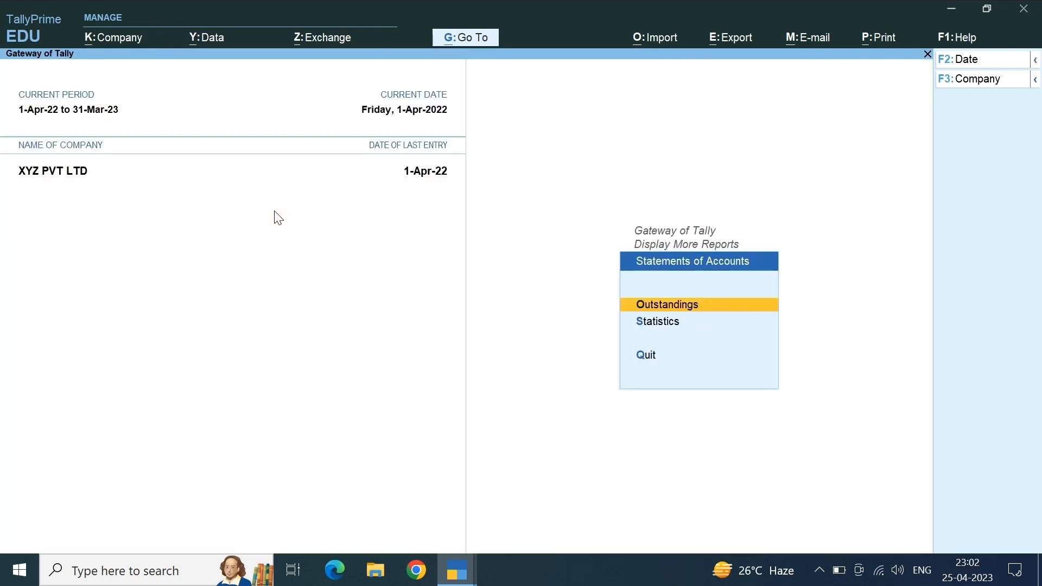
pyautogui.press('s')
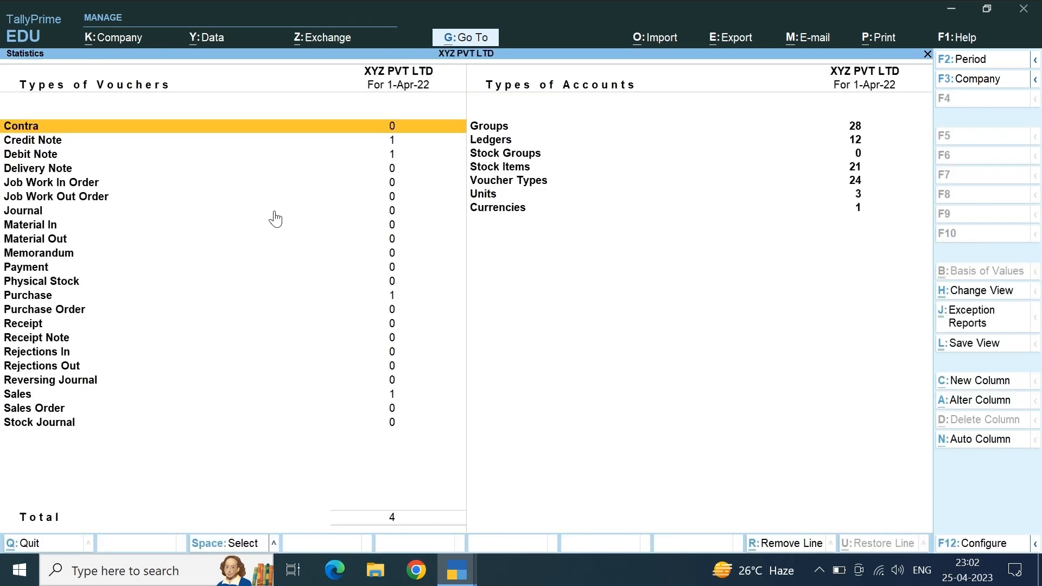
pyautogui.press('Down')
pyautogui.press('Down')
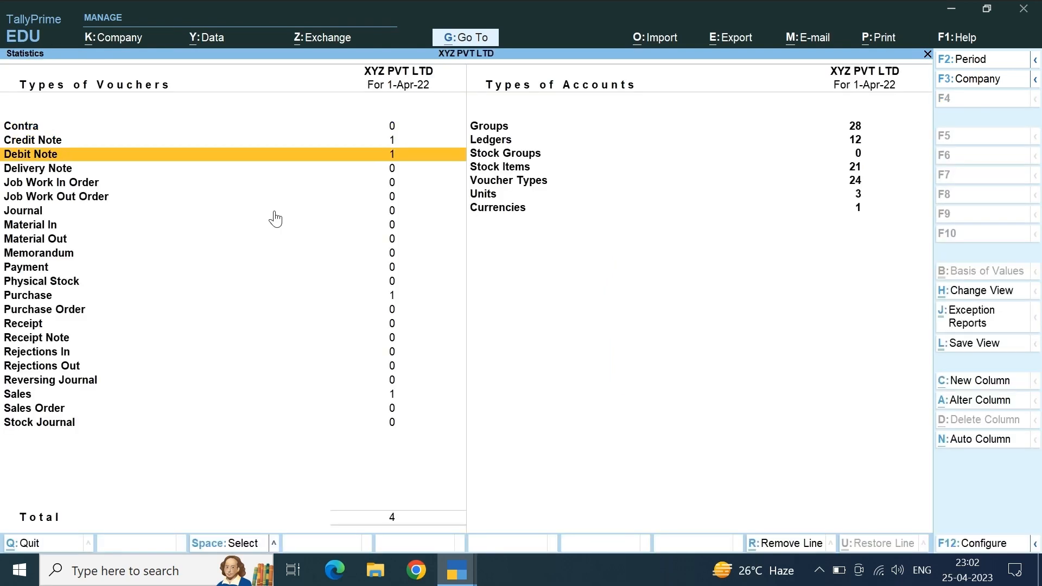
pyautogui.press('Return')
pyautogui.press('Return')
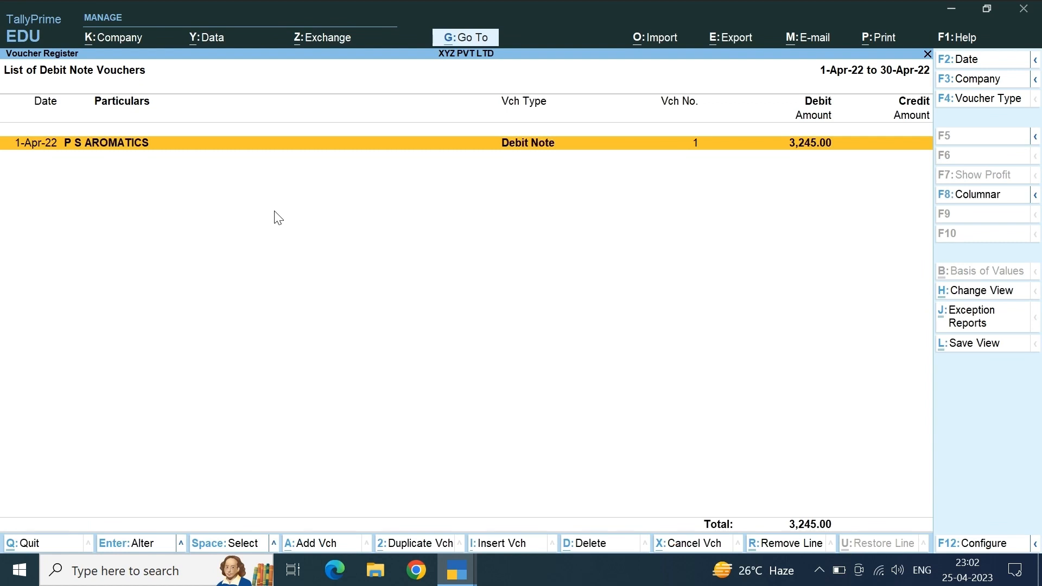
pyautogui.press('Escape')
pyautogui.press('Escape')
pyautogui.press('Escape')
pyautogui.press('Escape')
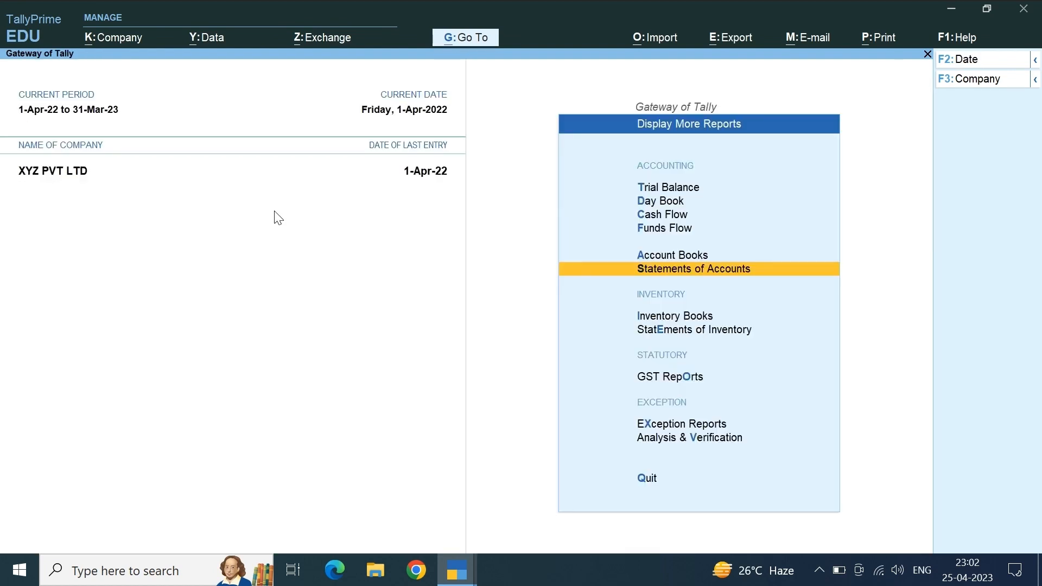
# View the P S AROMATICS ledger in the account books, checking its purchase and debit note entries, and return to the Gateway of Tally.
pyautogui.press('Return')
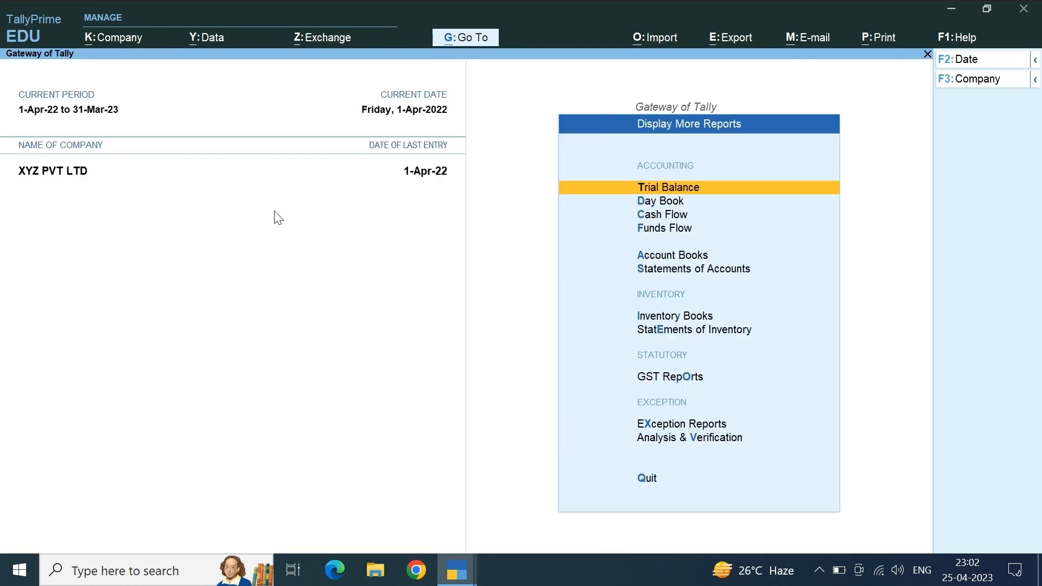
pyautogui.write('alPS')
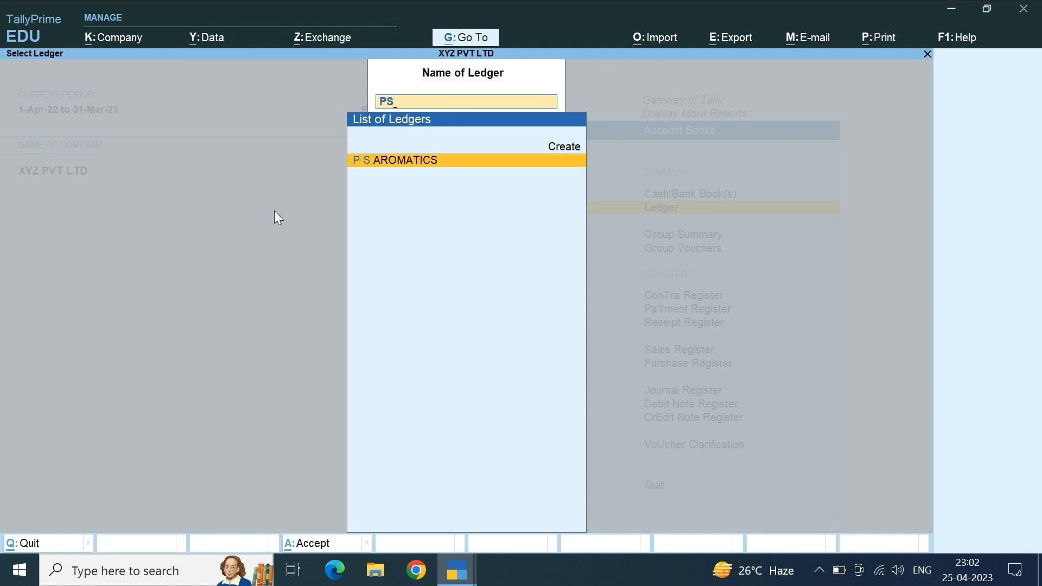
pyautogui.press('Return')
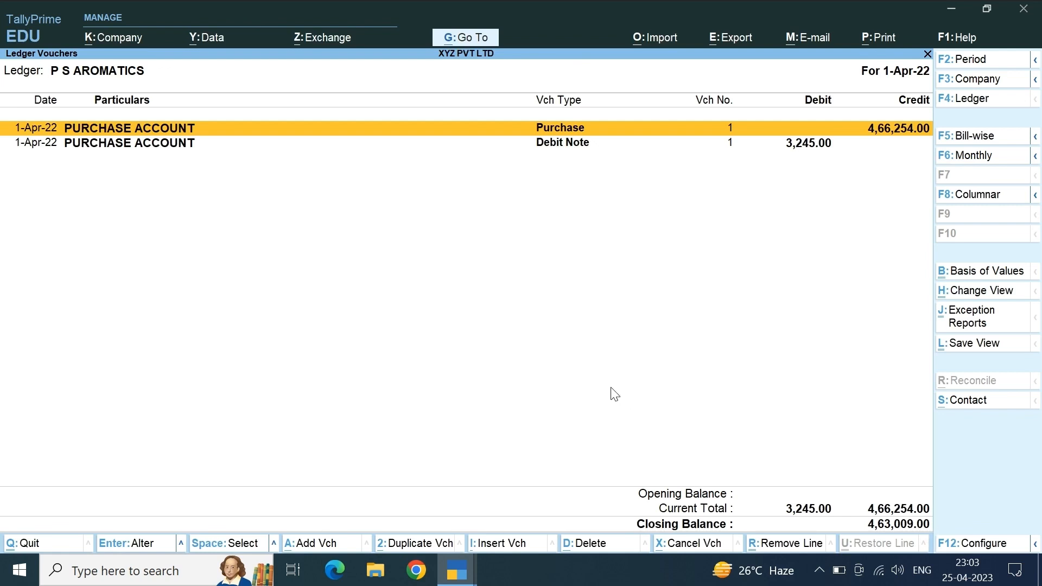
pyautogui.press('Escape')
pyautogui.press('Escape')
pyautogui.press('Escape')
pyautogui.press('Escape')
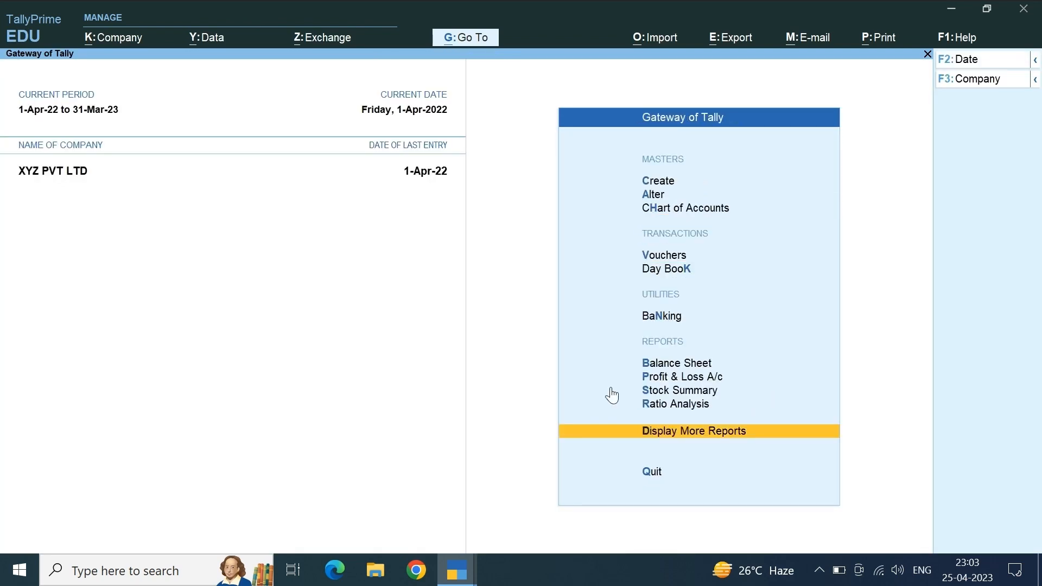
# Open the SBM HERBS ORGANIC FARMING COMPANY ledger from the account books.
pyautogui.press('Return')
pyautogui.press('Return')
pyautogui.press('Down')
pyautogui.press('Return')
pyautogui.write('SB')
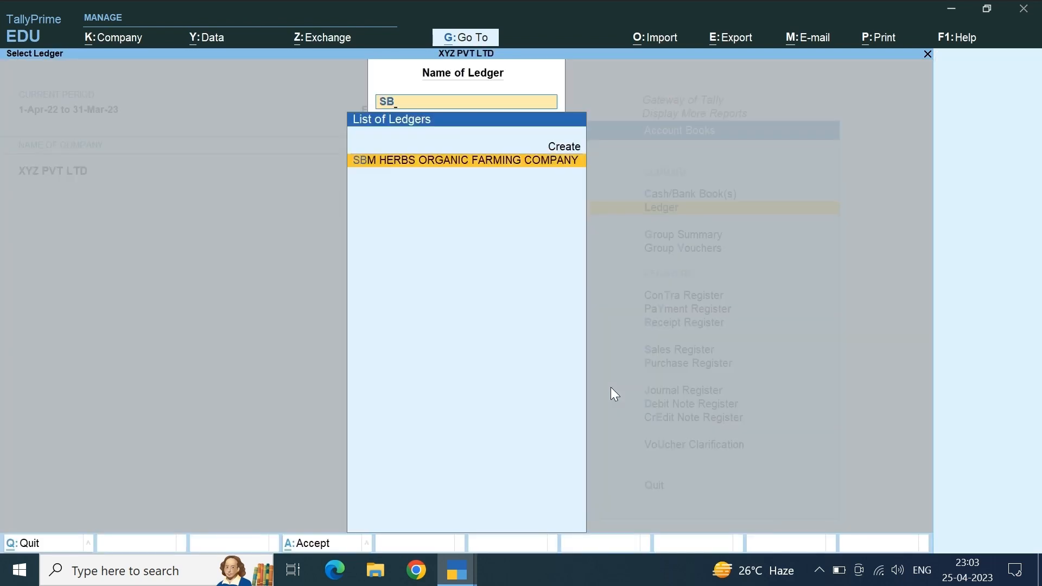
pyautogui.press('Return')
# Accept the ledger's period with blank From and To dates, review the sales and credit note entries, and exit the account books.
pyautogui.press('F2')
pyautogui.press('BackSpace')
pyautogui.press('Return')
pyautogui.press('BackSpace')
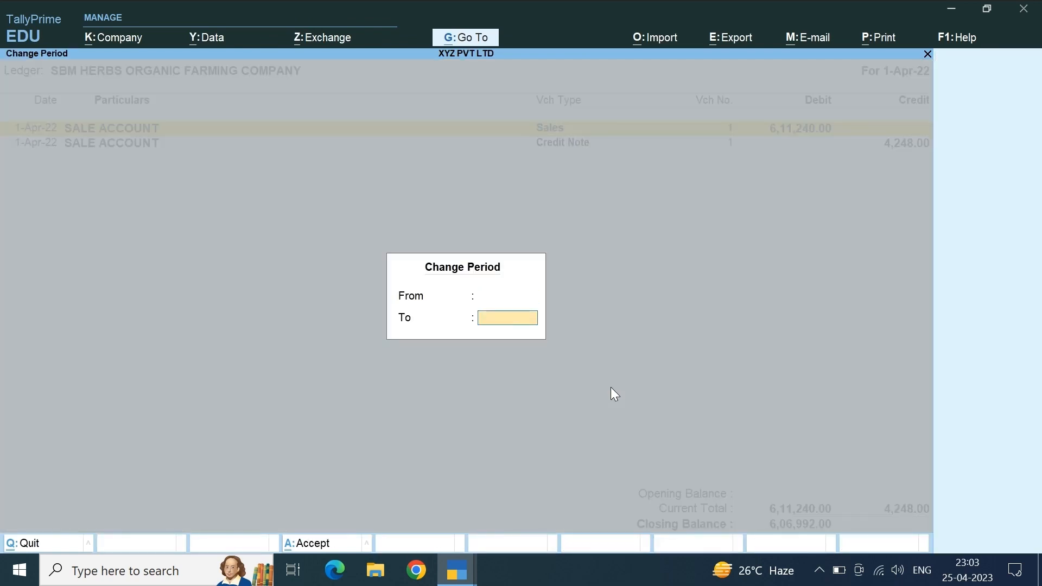
pyautogui.press('Return')
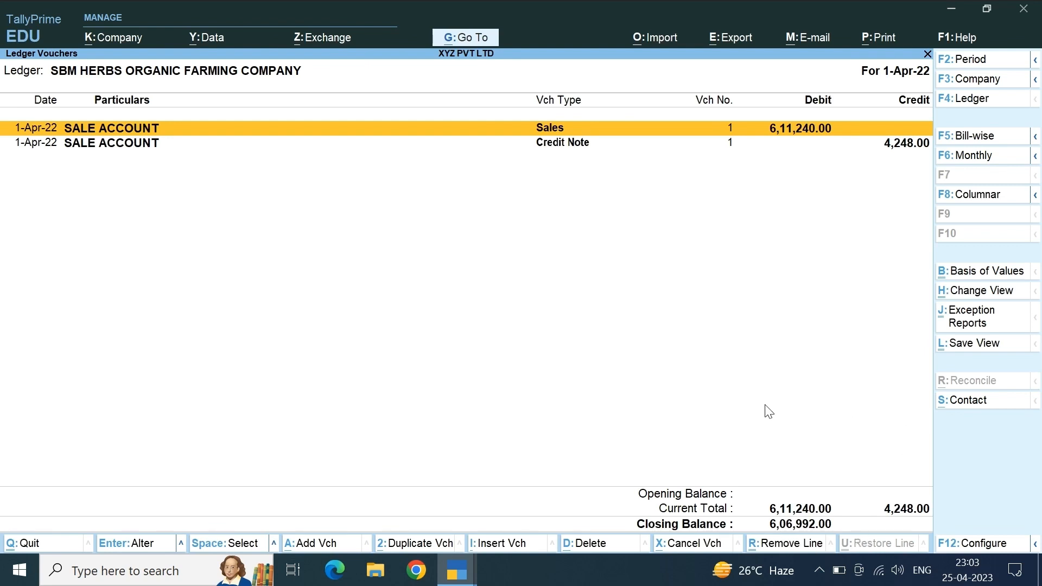
pyautogui.press('Escape')
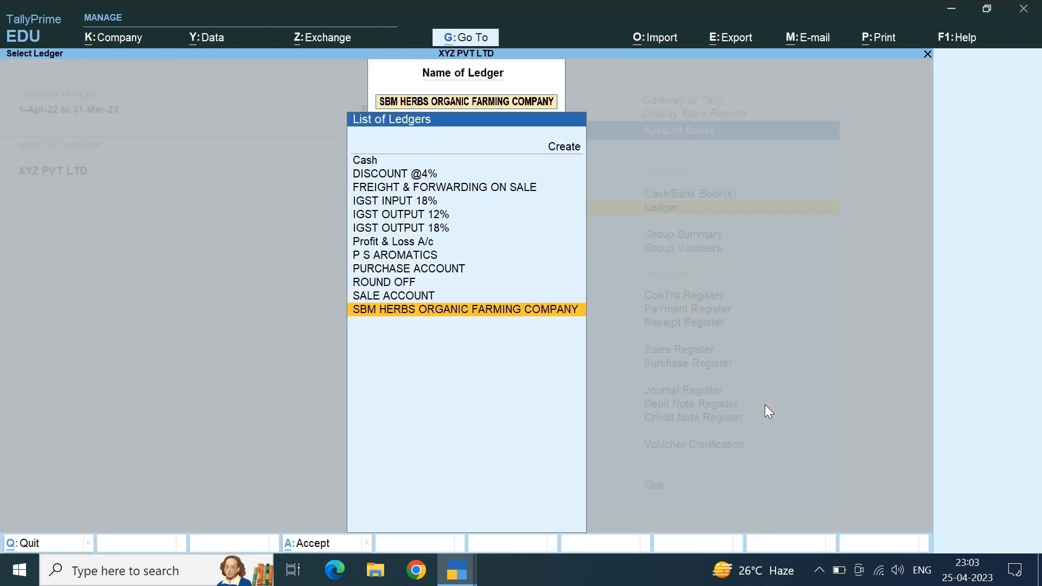
pyautogui.press('BackSpace')
pyautogui.press('Escape')
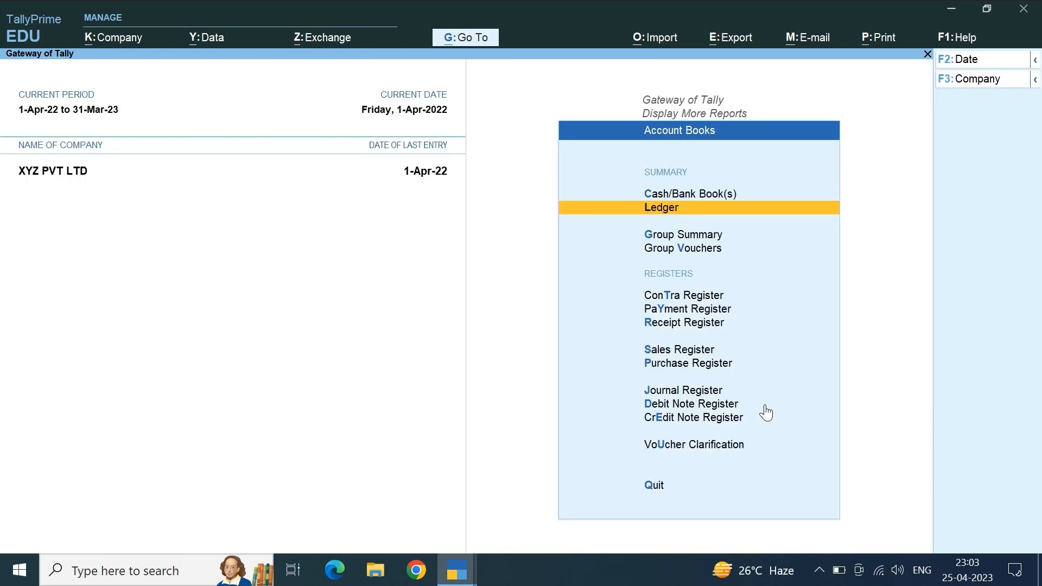
pyautogui.press('Escape')
pyautogui.press('Escape')
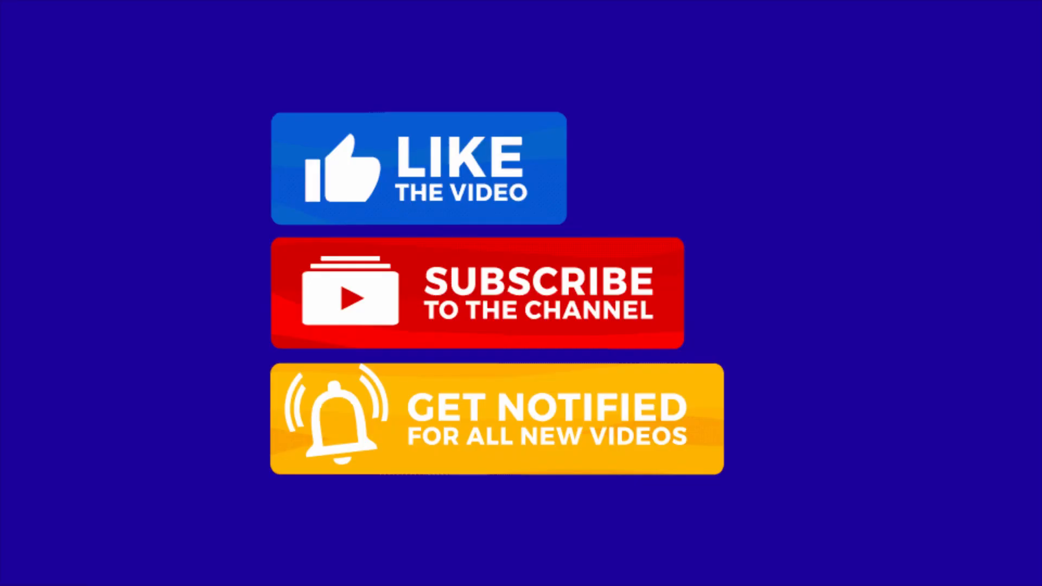